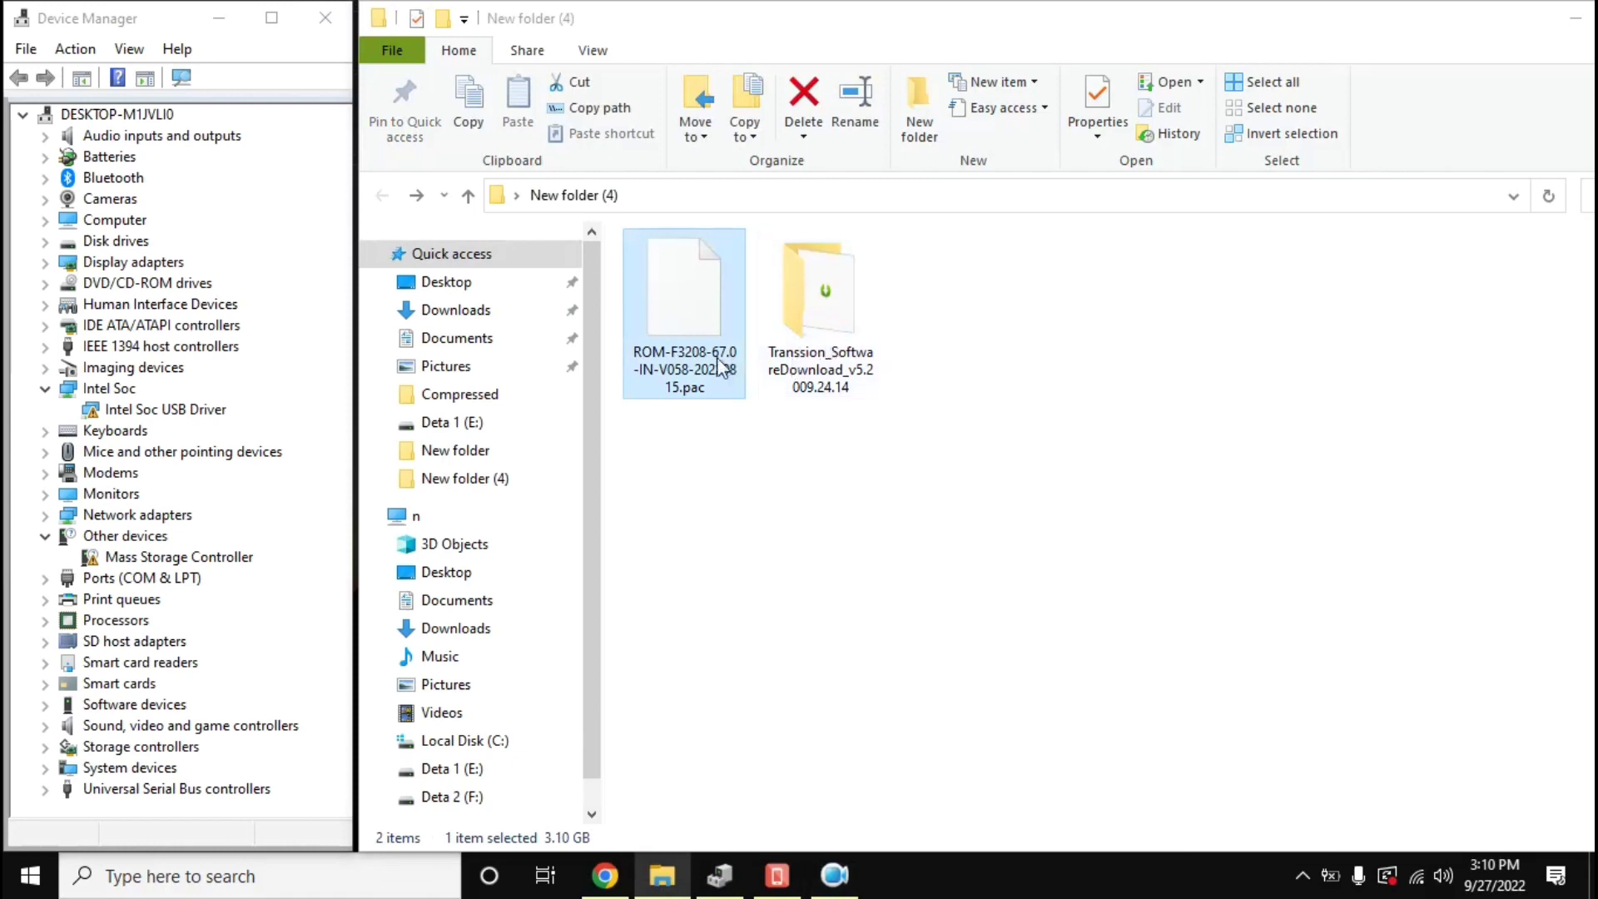
Move ROM-F3208-67.0-IN-V058-20220815.pac into the Tool Playing folder inside Transsion_SoftwareDownload_v5.2009.24.14
{"action": "right_click", "coordinate": [677, 287]}
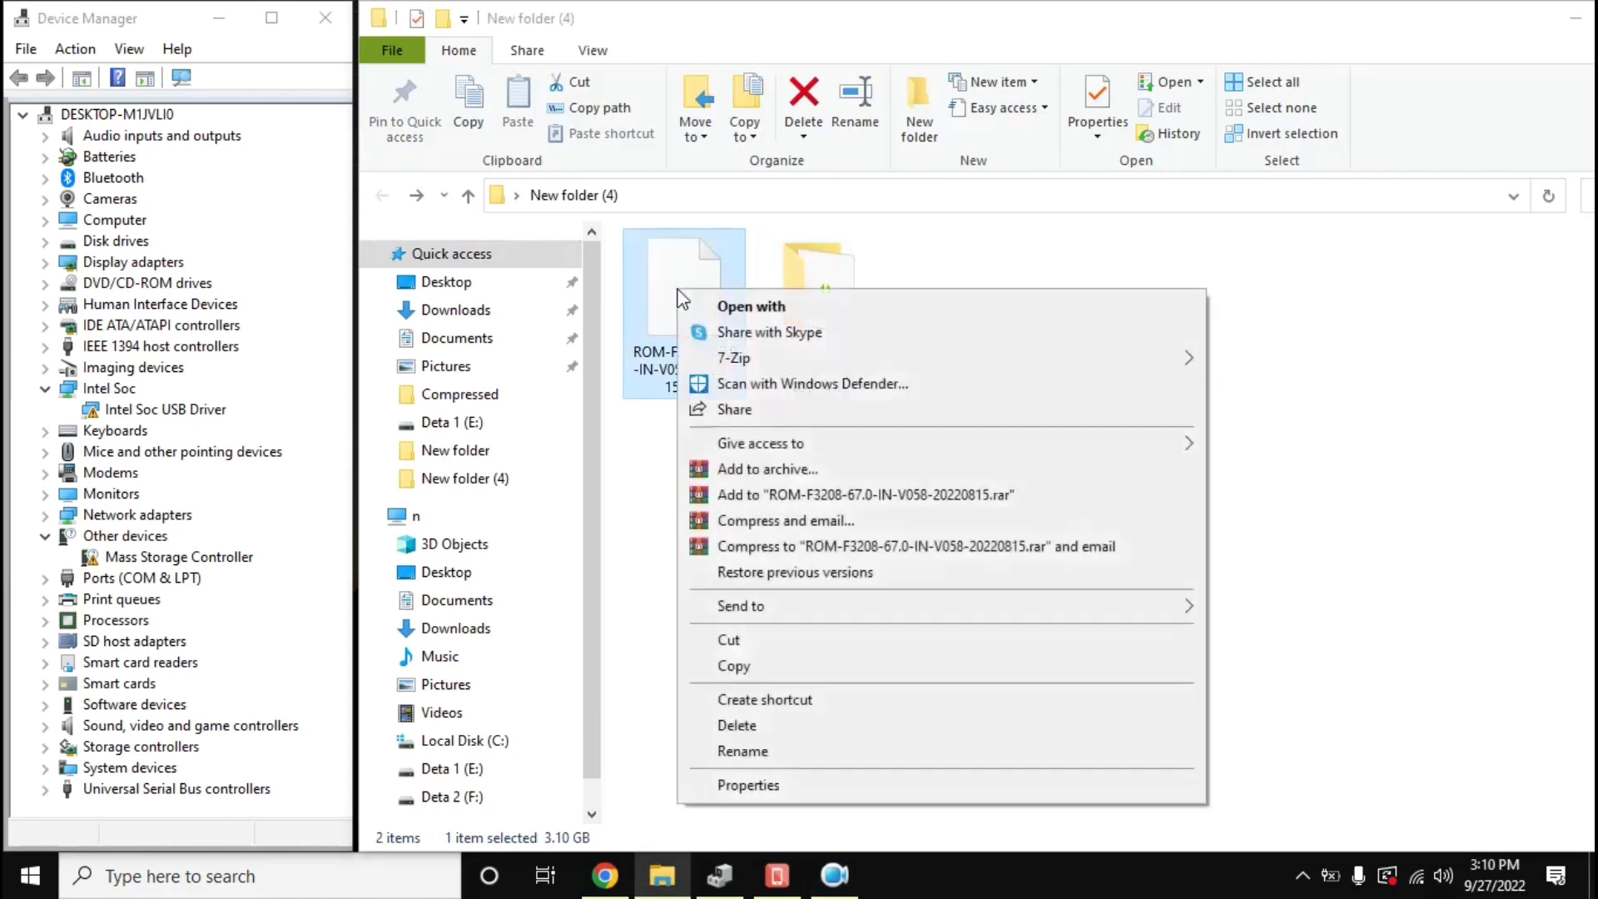
{"action": "left_click", "coordinate": [713, 649]}
{"action": "double_click", "coordinate": [818, 345]}
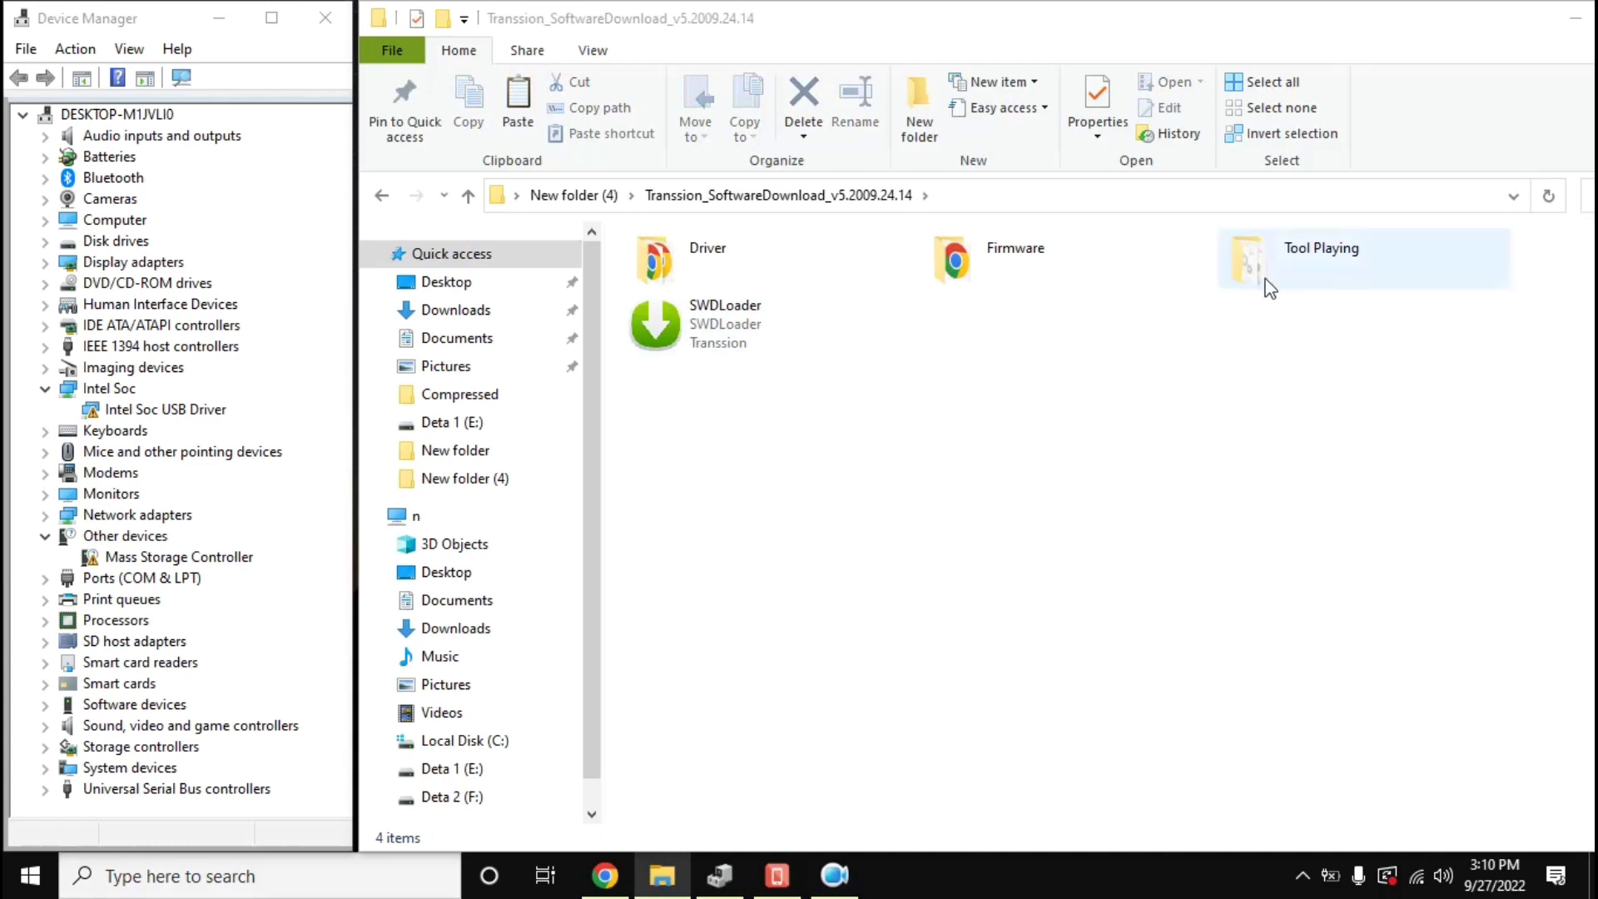
{"action": "left_click", "coordinate": [1334, 285]}
{"action": "double_click", "coordinate": [1335, 273]}
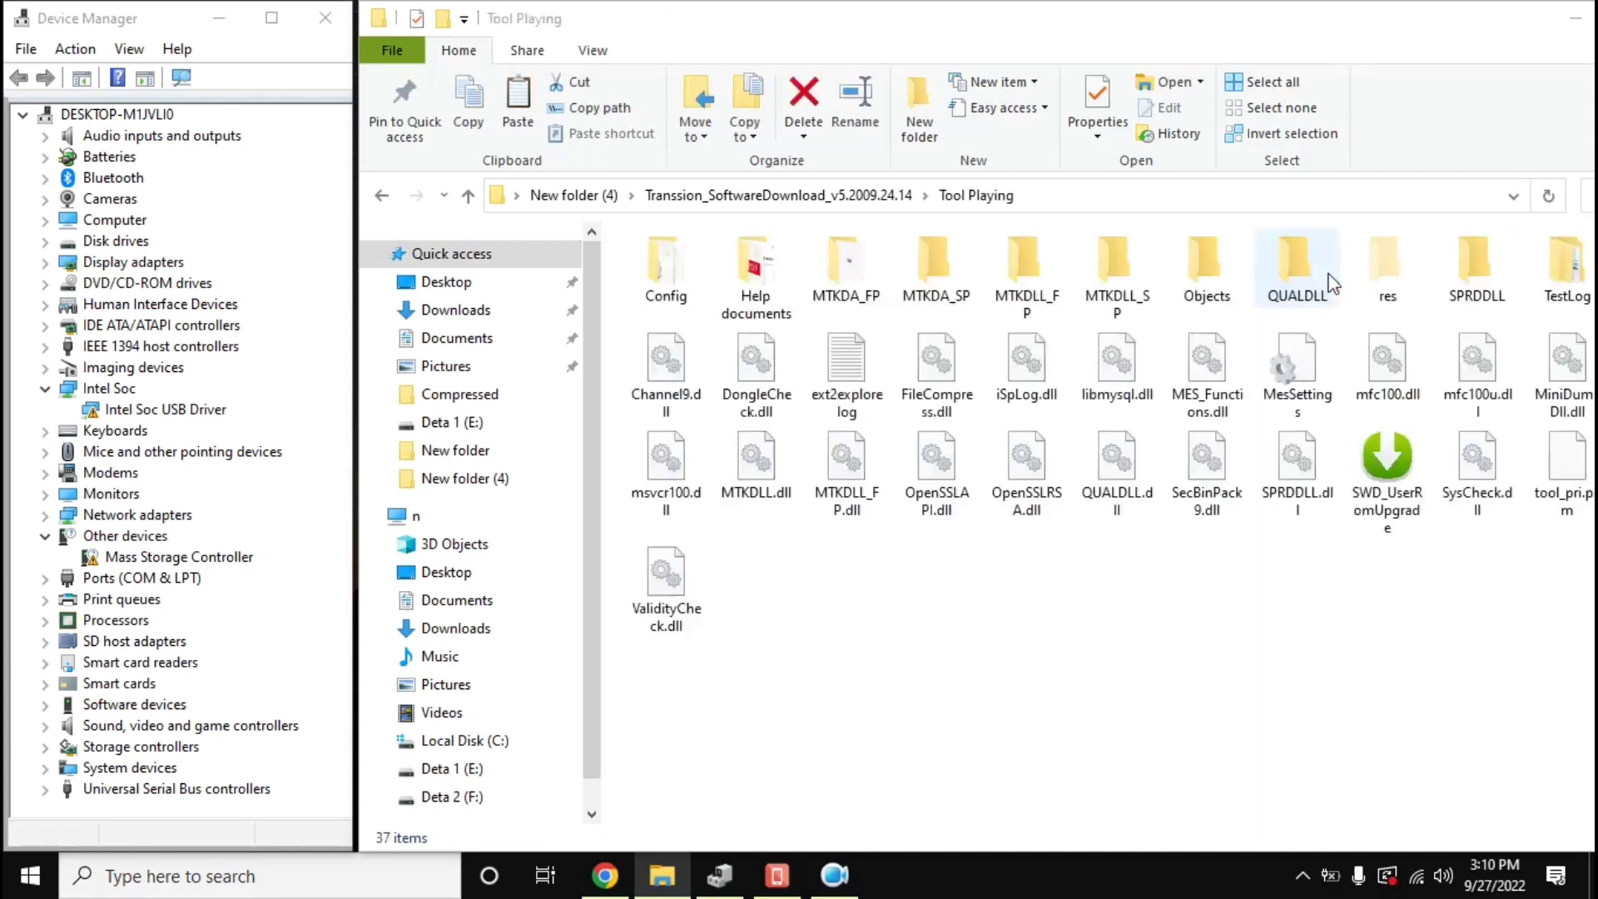
{"action": "right_click", "coordinate": [1010, 586]}
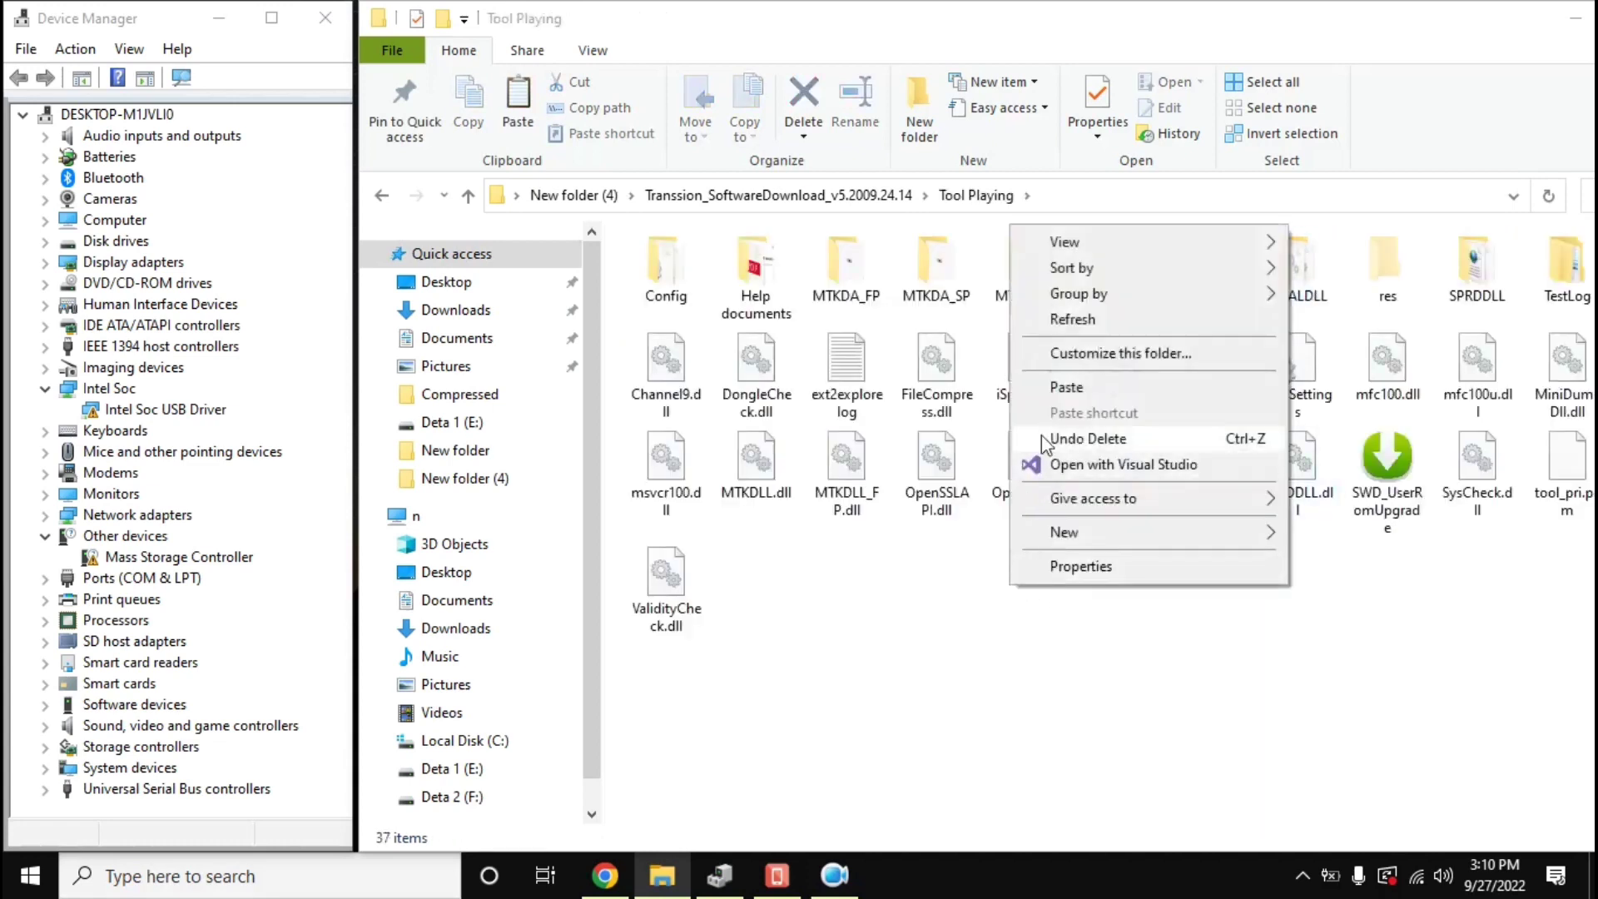
{"action": "left_click", "coordinate": [1070, 387]}
{"action": "left_click", "coordinate": [978, 646]}
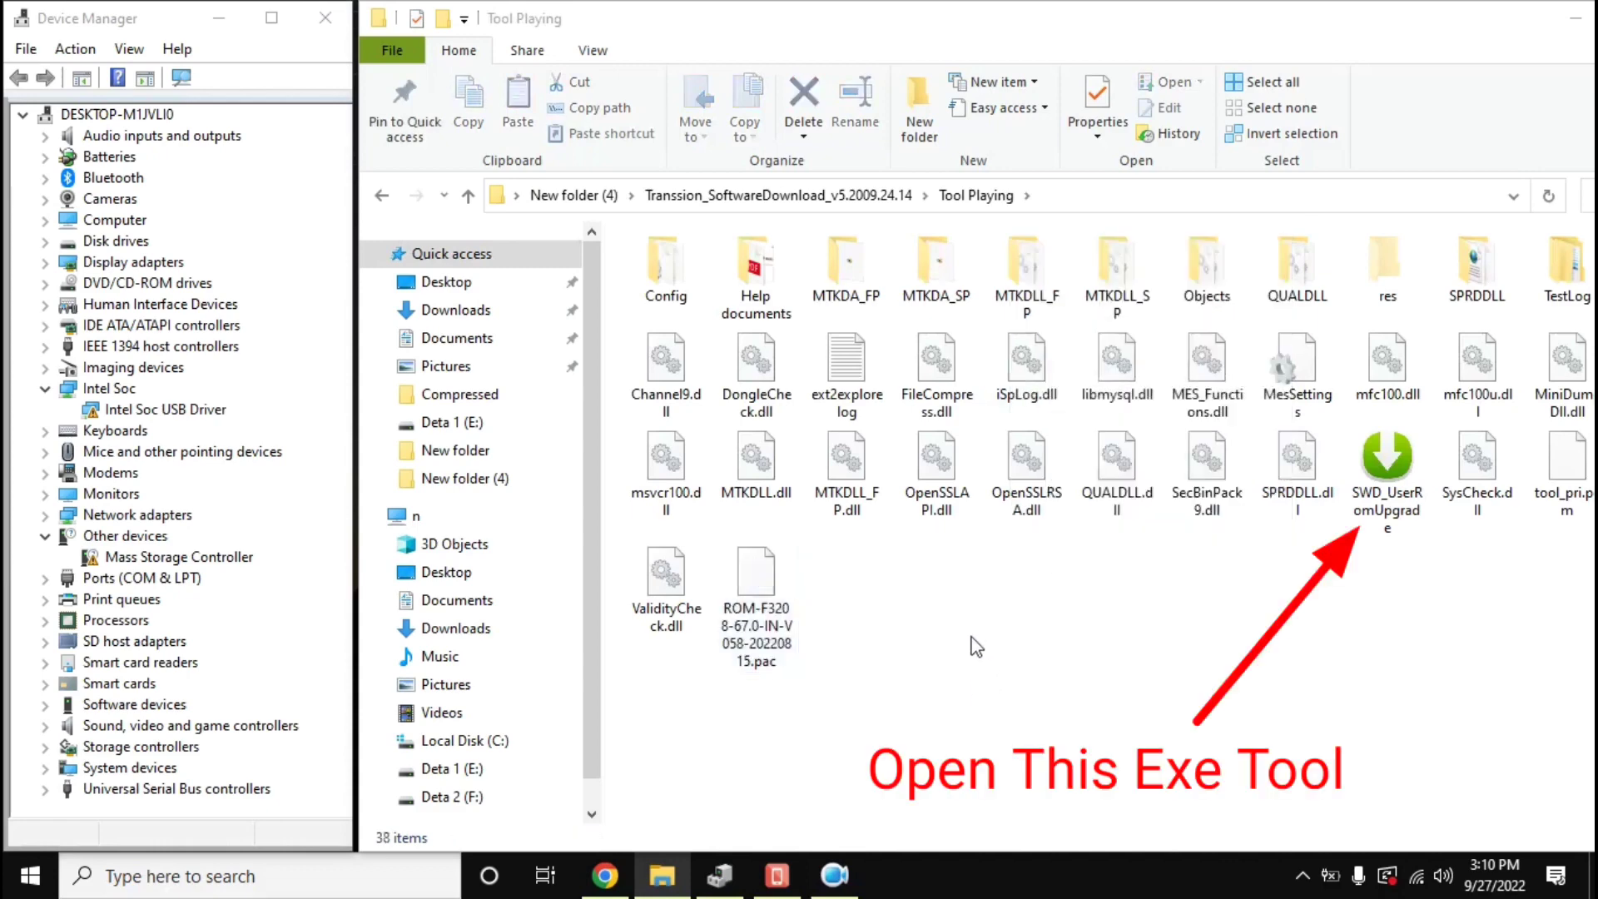
Run SWD_UserRomUpgrade as administrator and dismiss the startup error
{"action": "left_click", "coordinate": [1372, 496]}
{"action": "right_click", "coordinate": [1371, 498]}
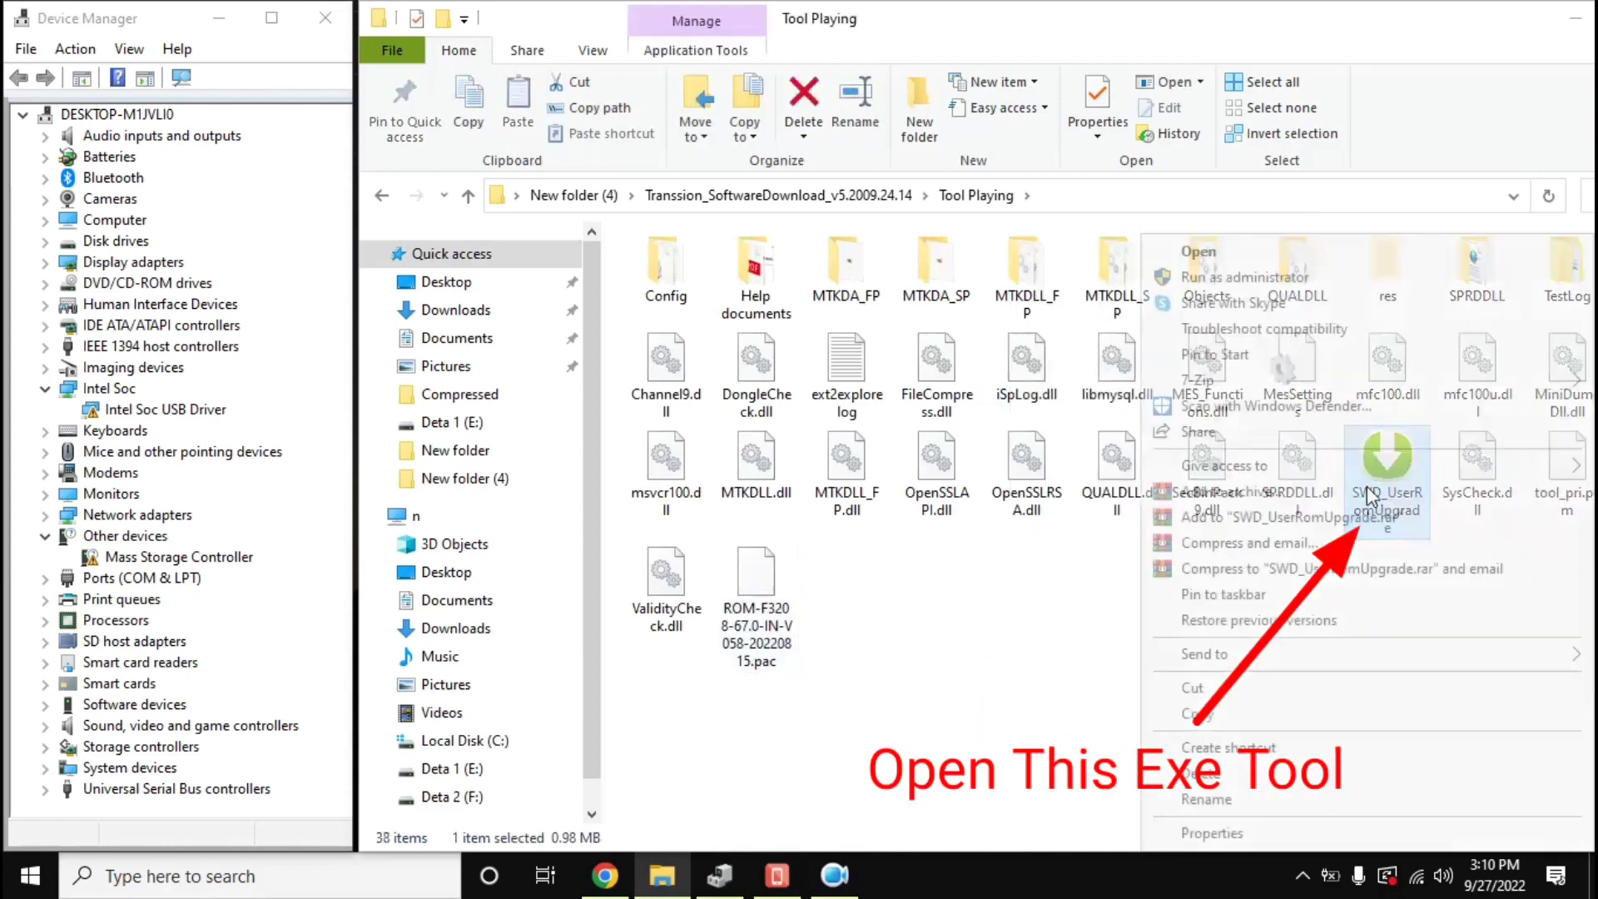
{"action": "left_click", "coordinate": [1190, 277]}
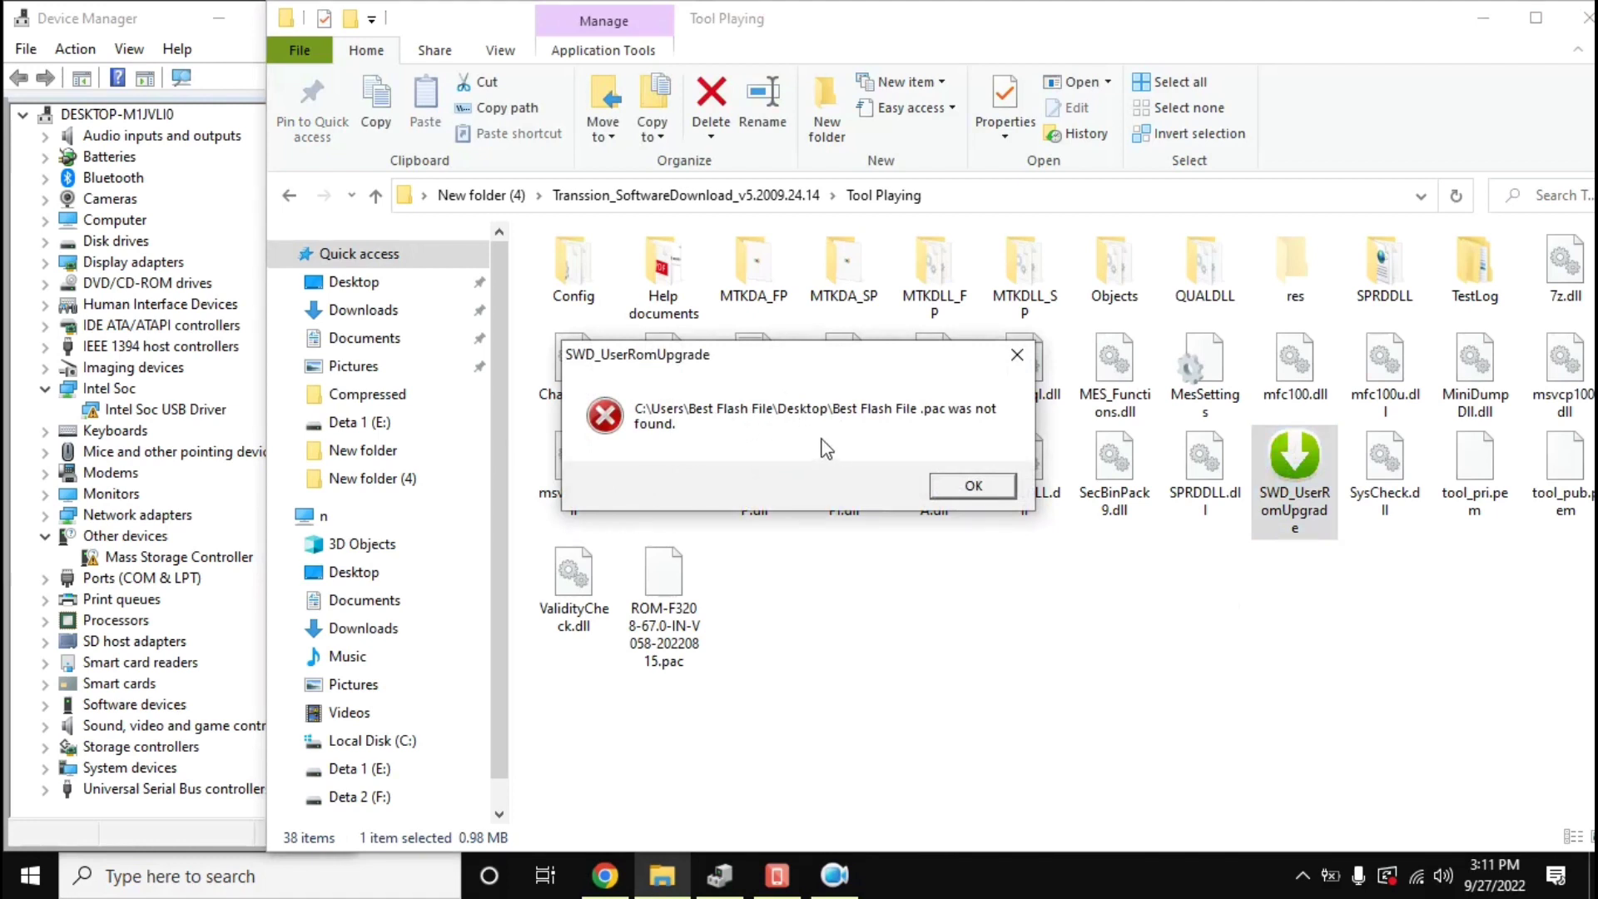
{"action": "left_click", "coordinate": [964, 487]}
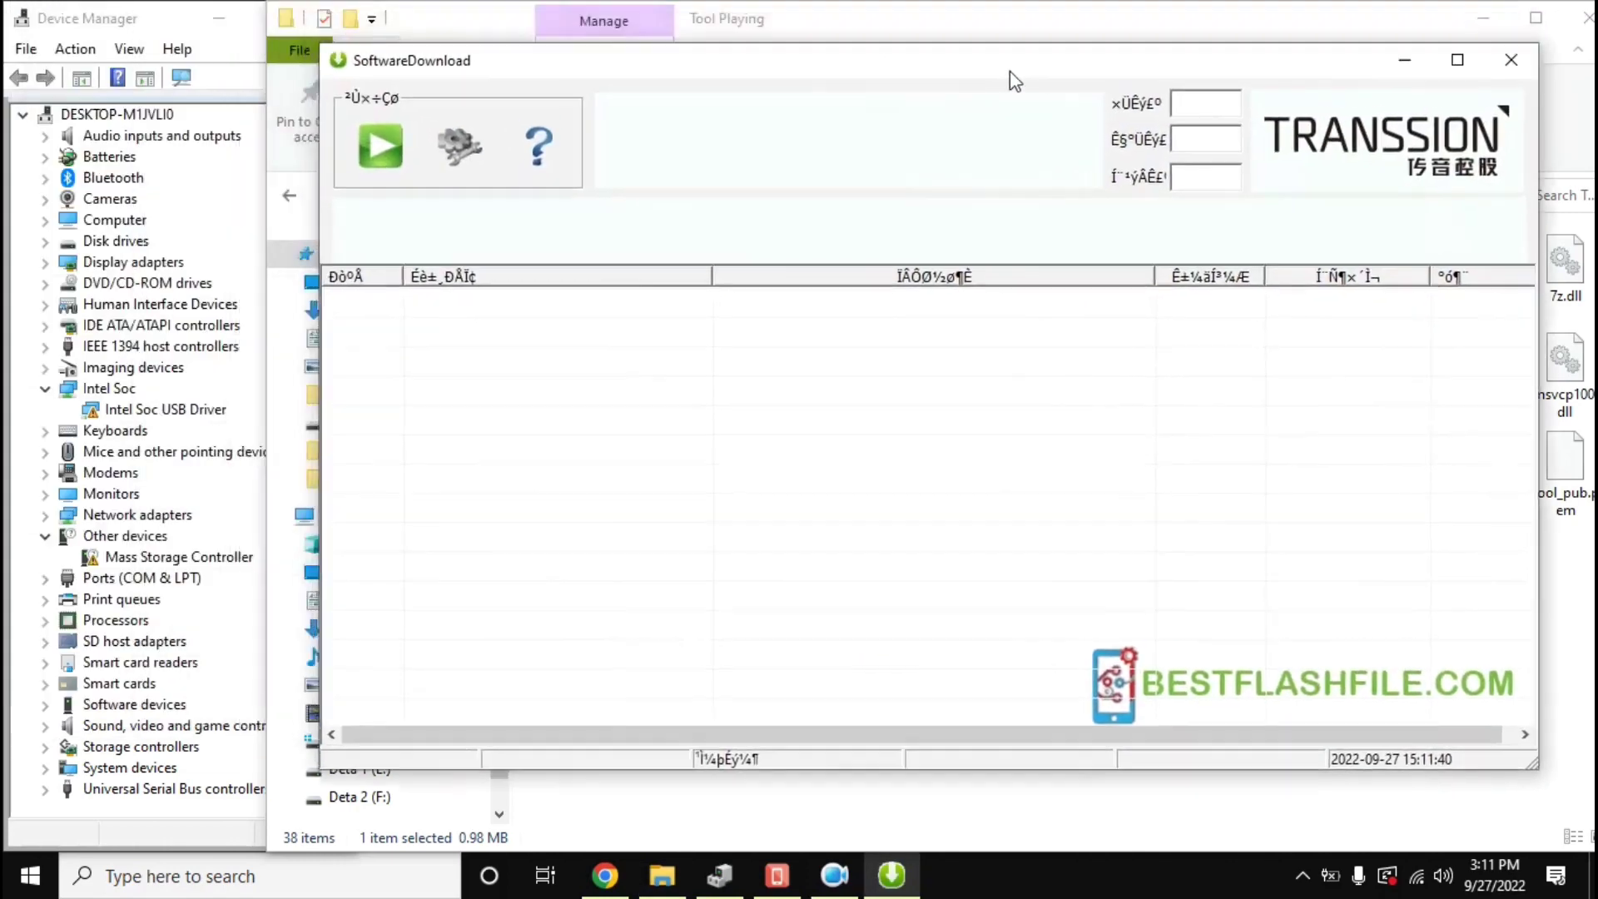
In the flash tool's settings, browse for the firmware file in Desktop > New folder (4) > Transsion_SoftwareDownload_v5.2009.24.14 > Tool Playing
{"action": "left_click", "coordinate": [434, 172]}
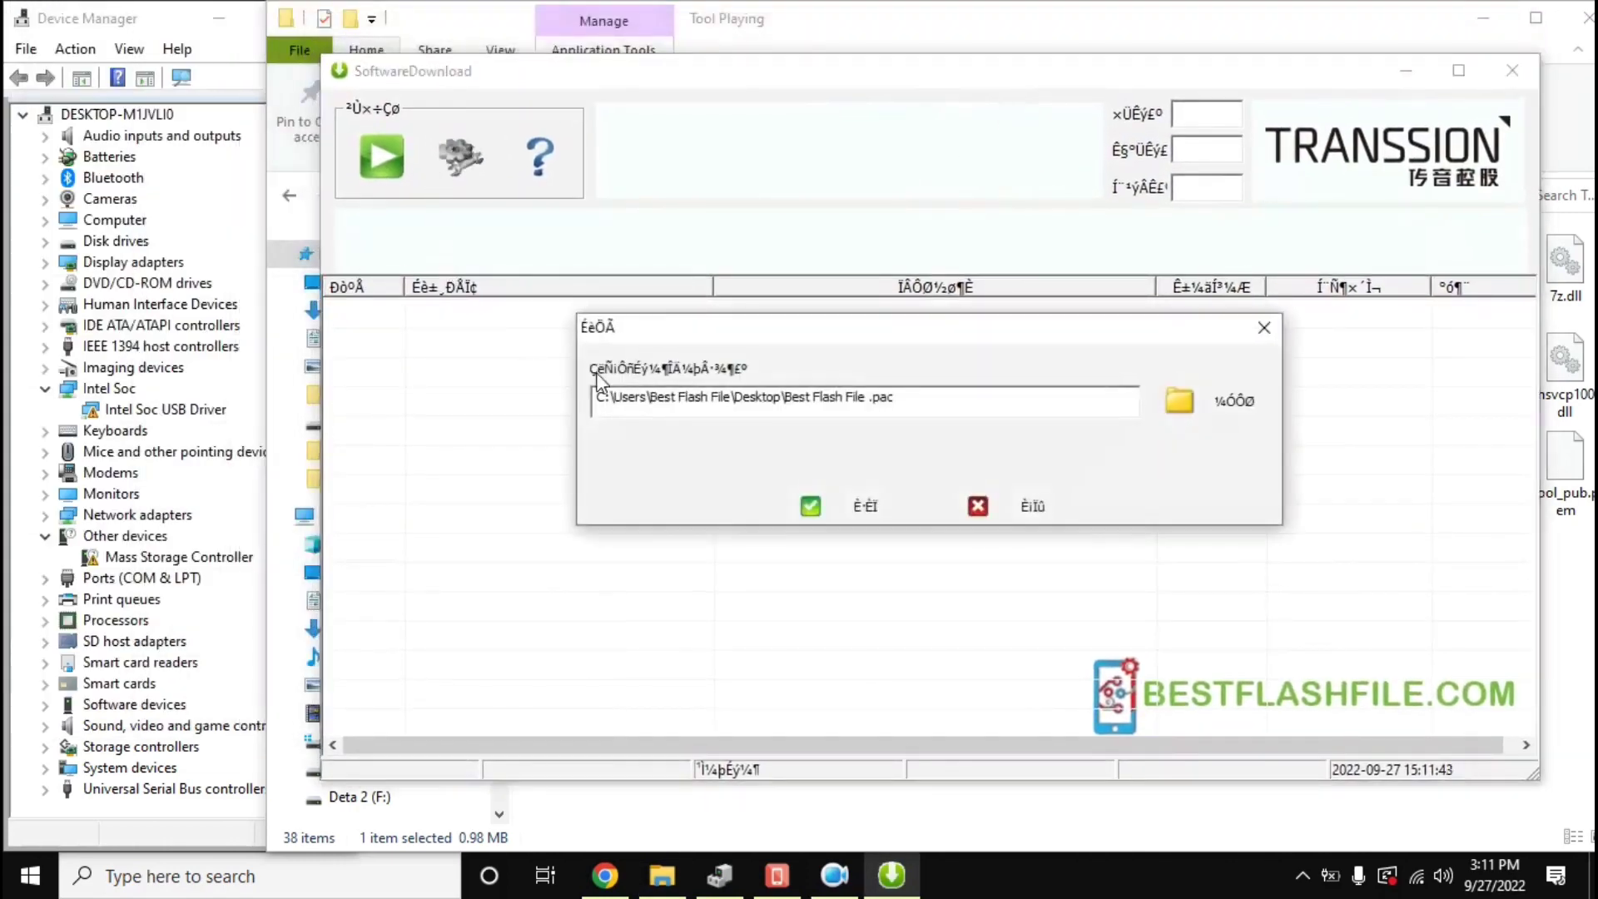
{"action": "left_click", "coordinate": [1206, 422]}
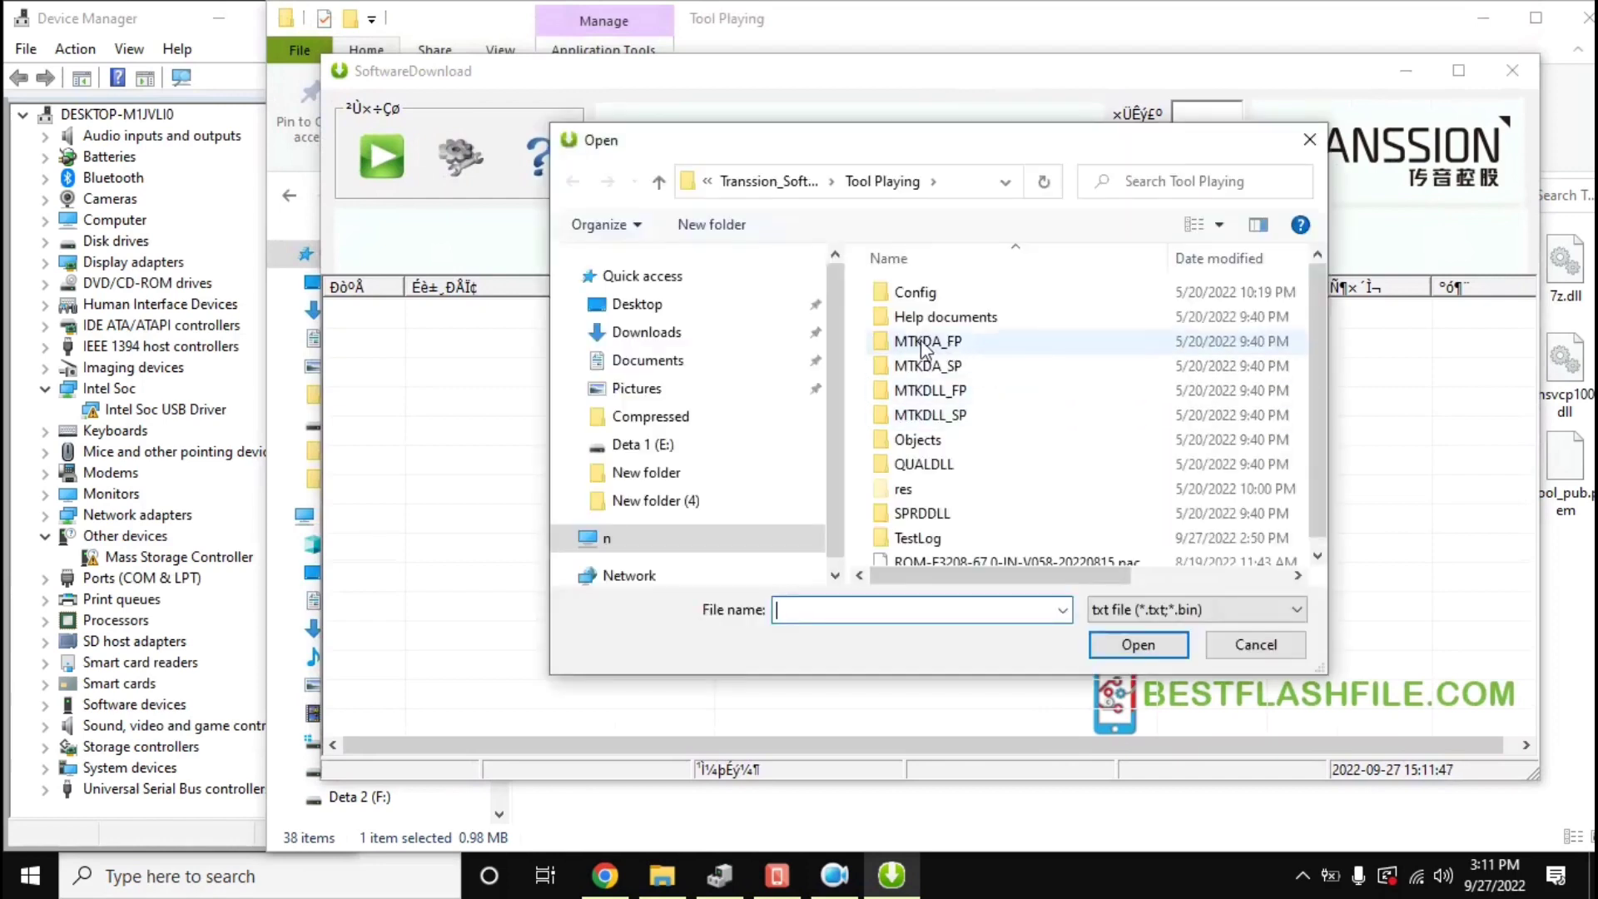
{"action": "left_click", "coordinate": [634, 323]}
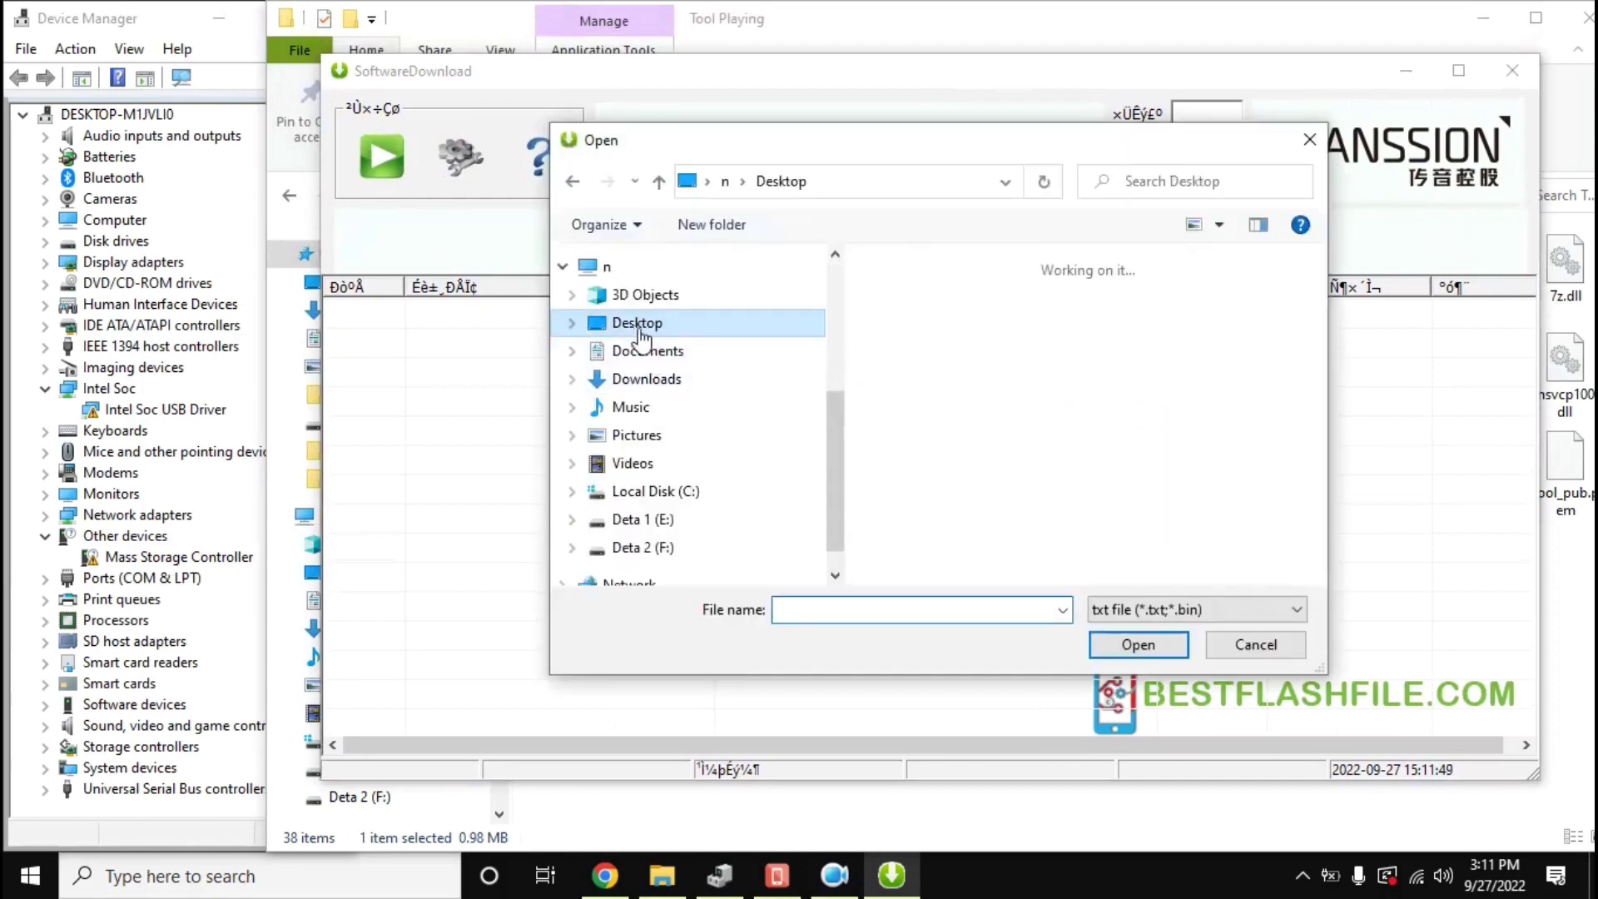
{"action": "scroll", "coordinate": [1102, 499], "scroll_direction": "down", "scroll_amount": 3}
{"action": "double_click", "coordinate": [930, 366]}
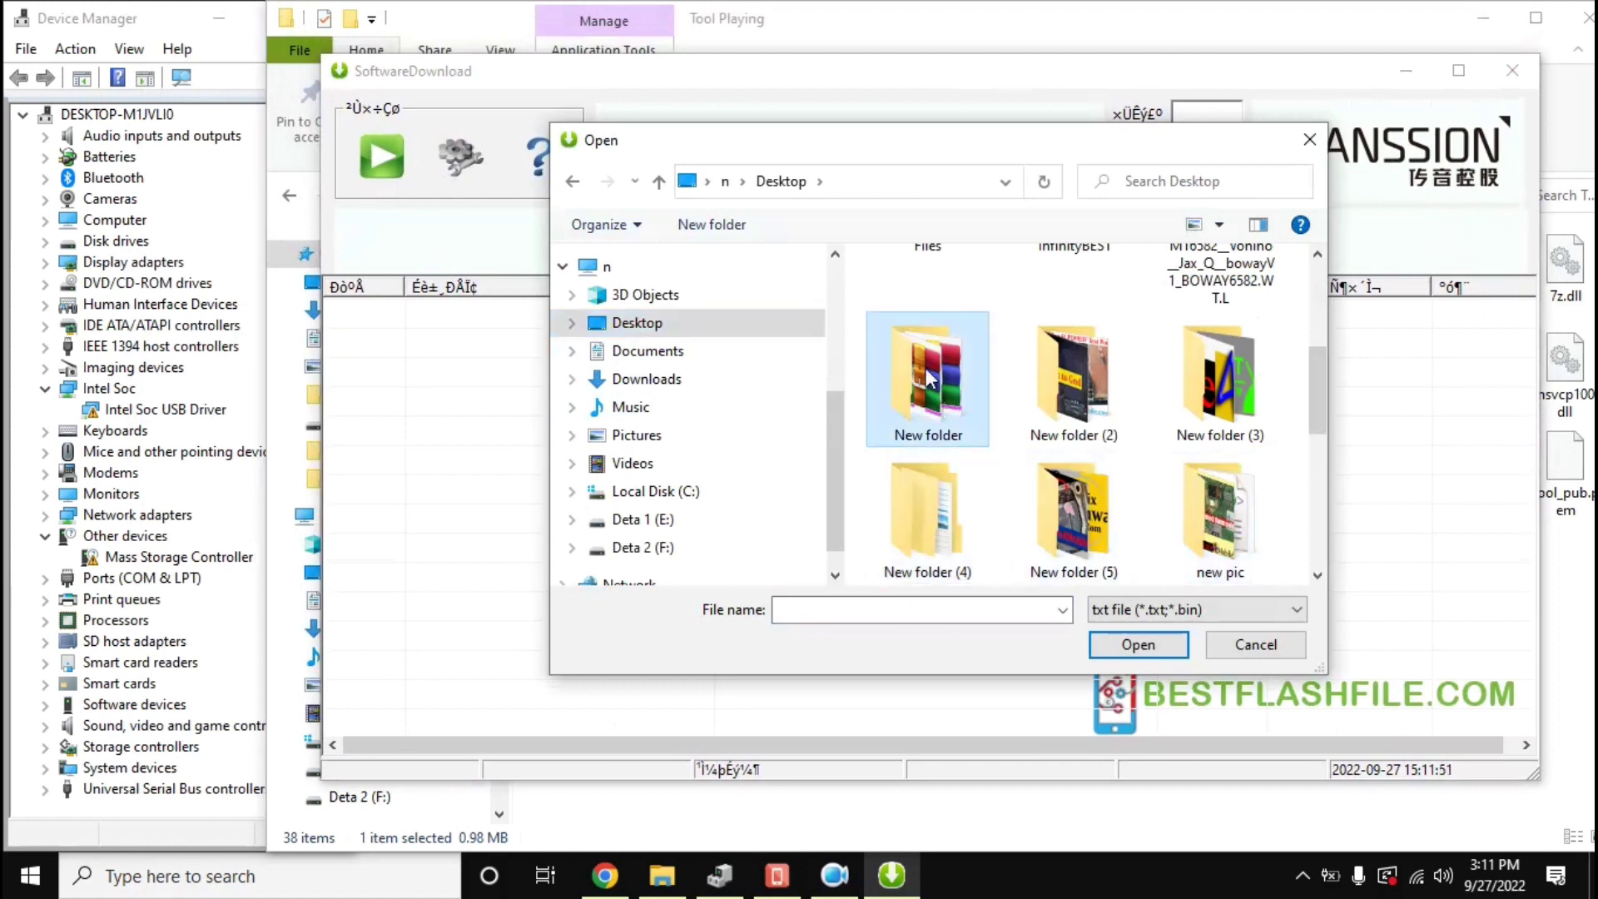
{"action": "key", "text": "alt+Left"}
{"action": "scroll", "coordinate": [1059, 504], "scroll_direction": "up", "scroll_amount": 2}
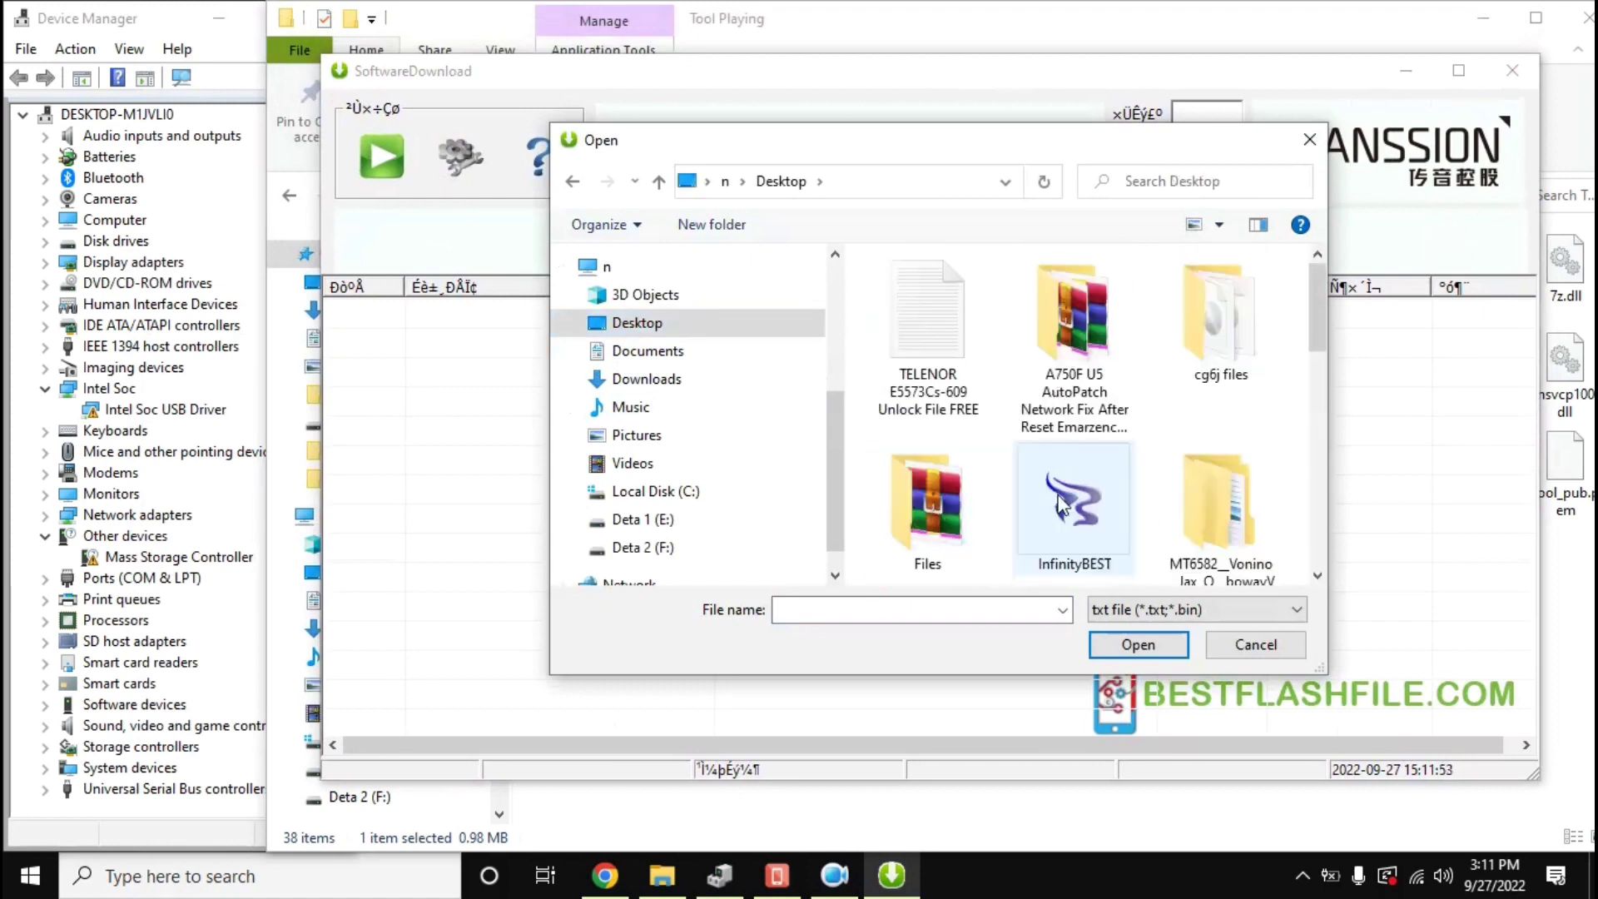
{"action": "left_click_drag", "start_coordinate": [1308, 272], "coordinate": [1286, 457]}
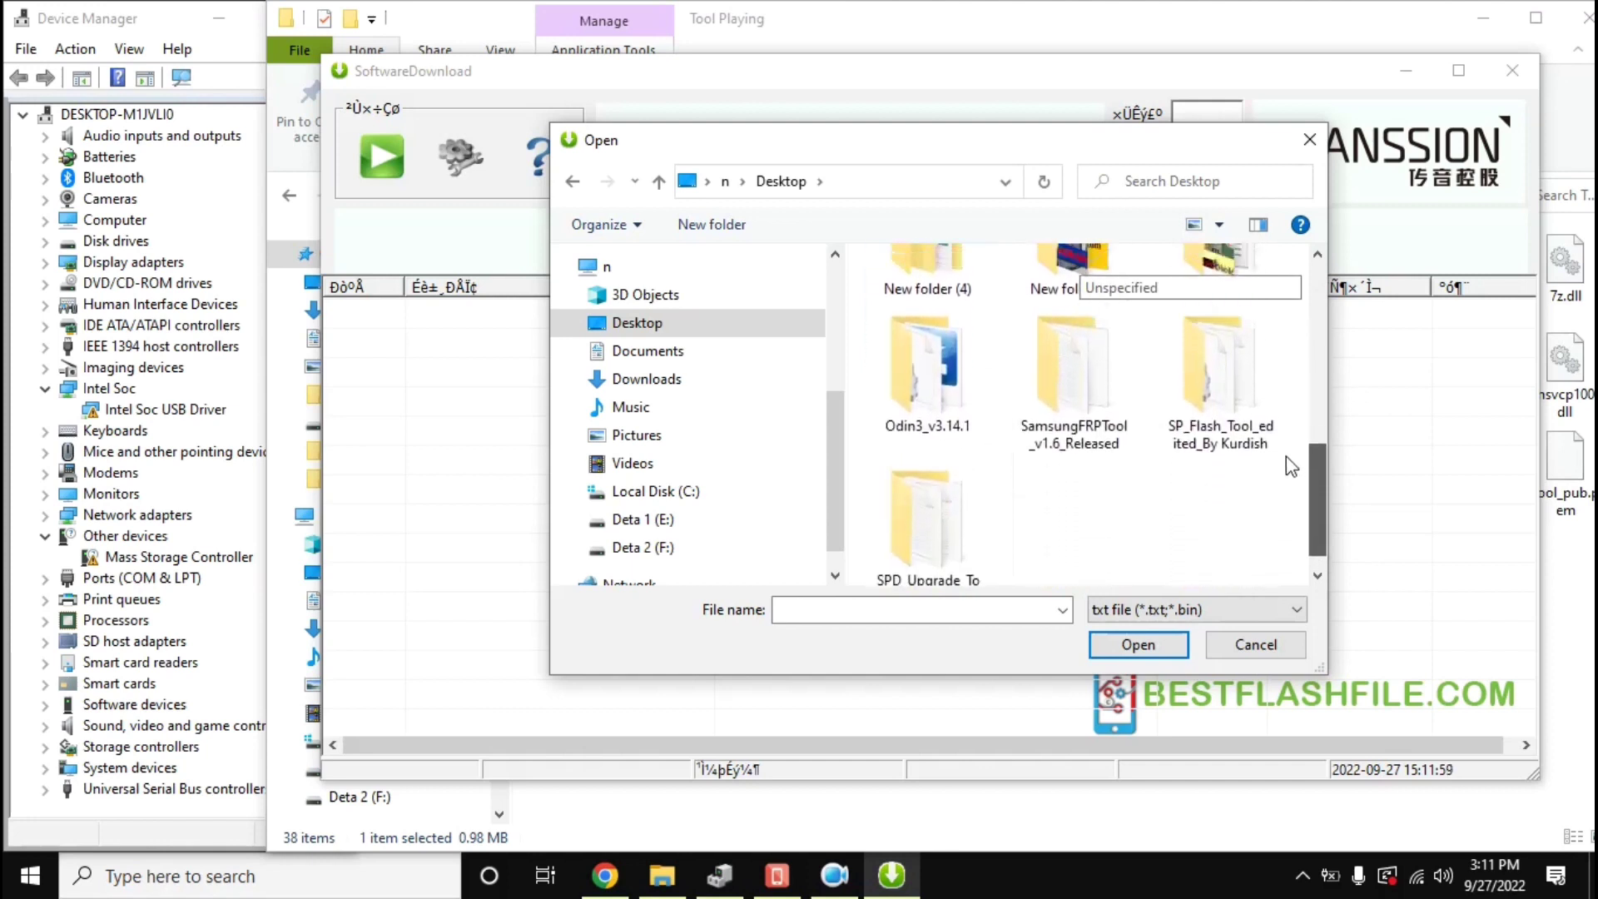
{"action": "scroll", "coordinate": [1285, 456], "scroll_direction": "up", "scroll_amount": 1}
{"action": "double_click", "coordinate": [909, 399]}
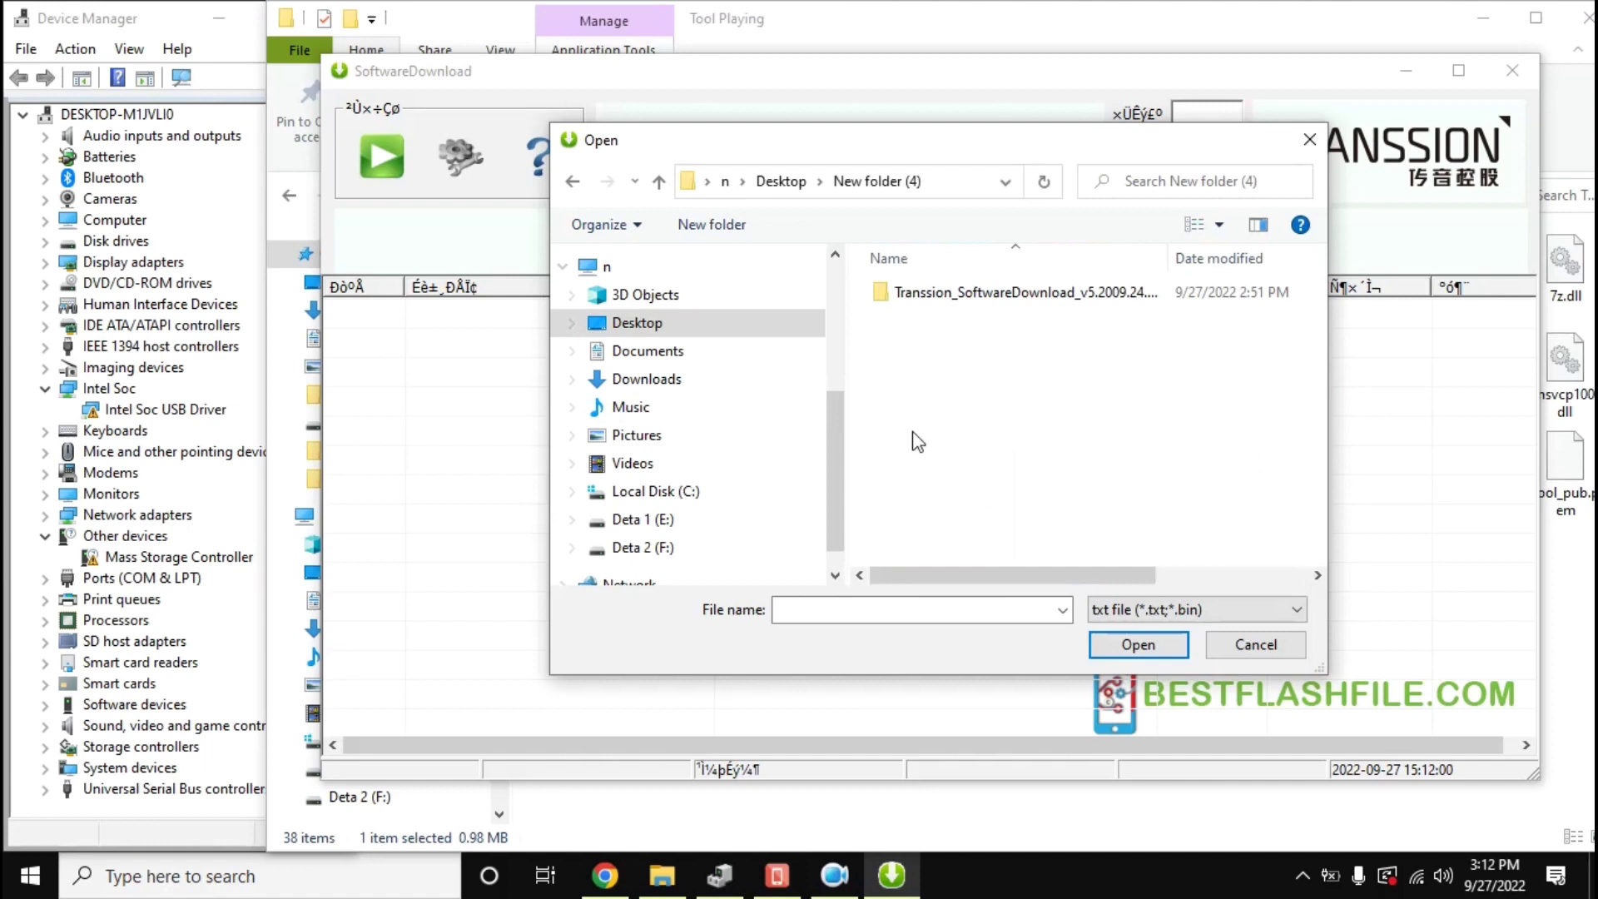
{"action": "double_click", "coordinate": [915, 293]}
{"action": "double_click", "coordinate": [909, 345]}
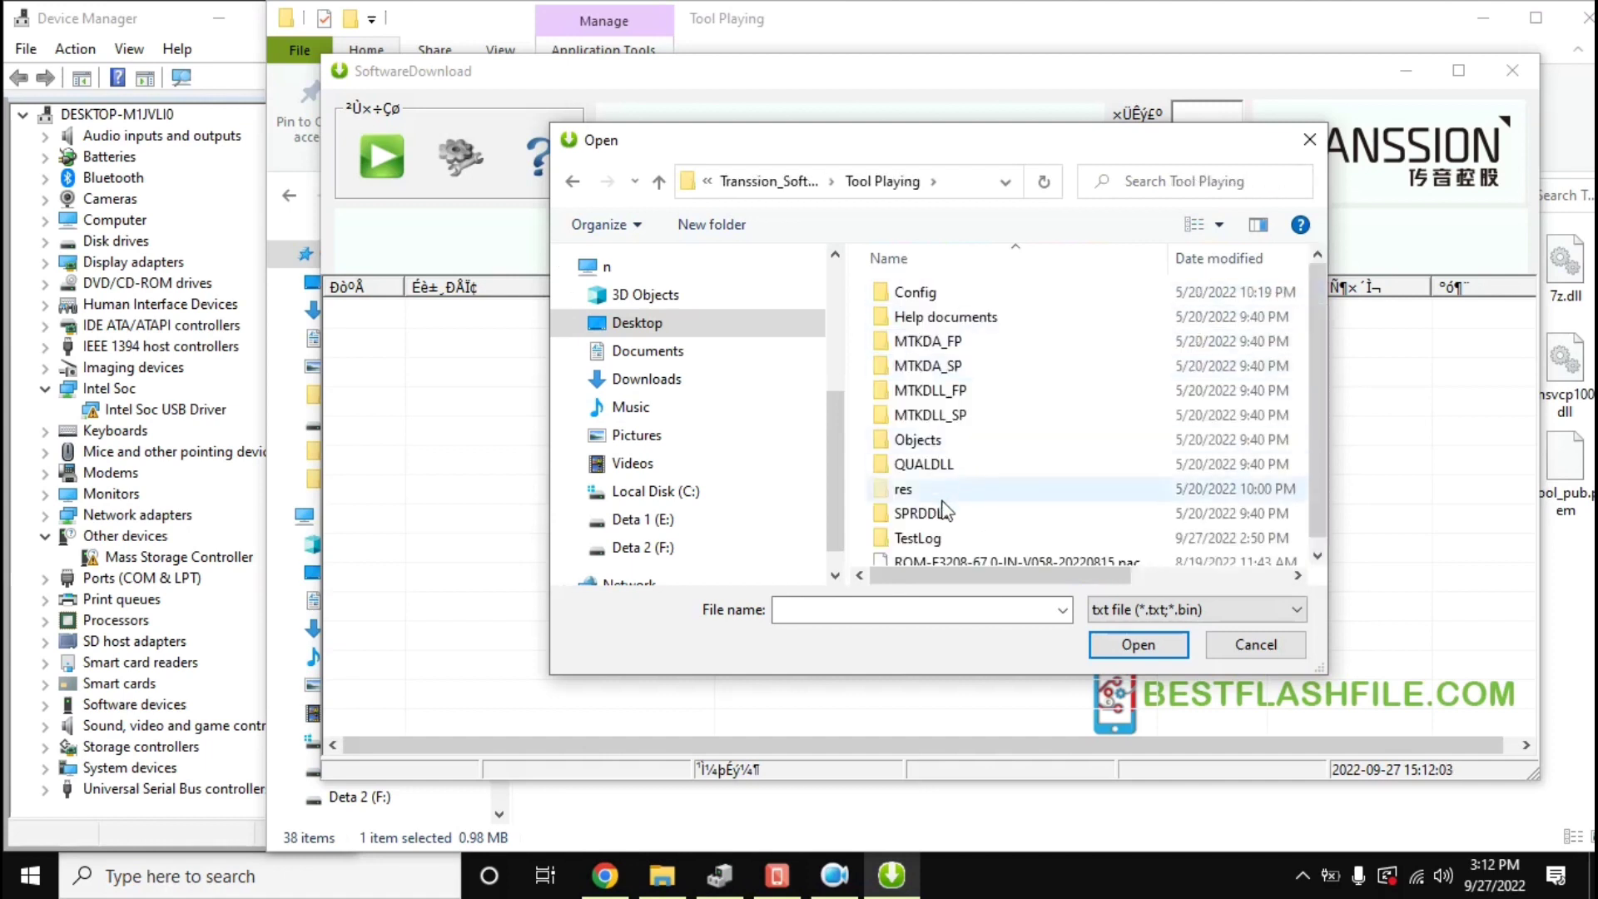
Choose ROM-F3208-67.0-IN-V058-20220815.pac as the firmware file and confirm the settings
{"action": "scroll", "coordinate": [1116, 503], "scroll_direction": "down", "scroll_amount": 1}
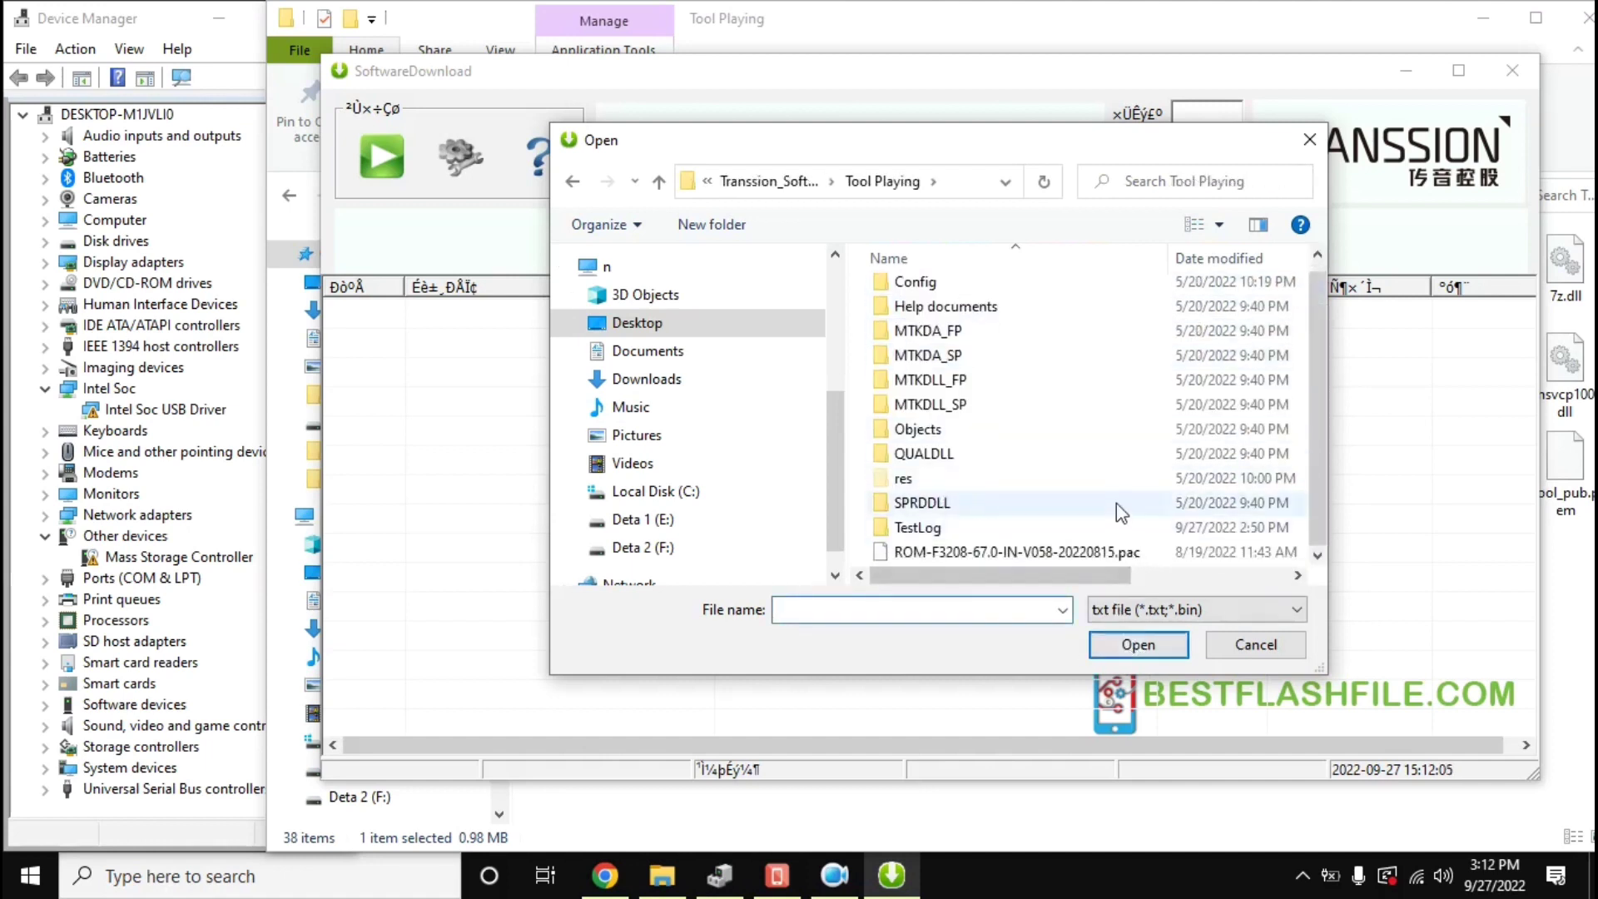
{"action": "left_click", "coordinate": [974, 553]}
{"action": "left_click", "coordinate": [1138, 644]}
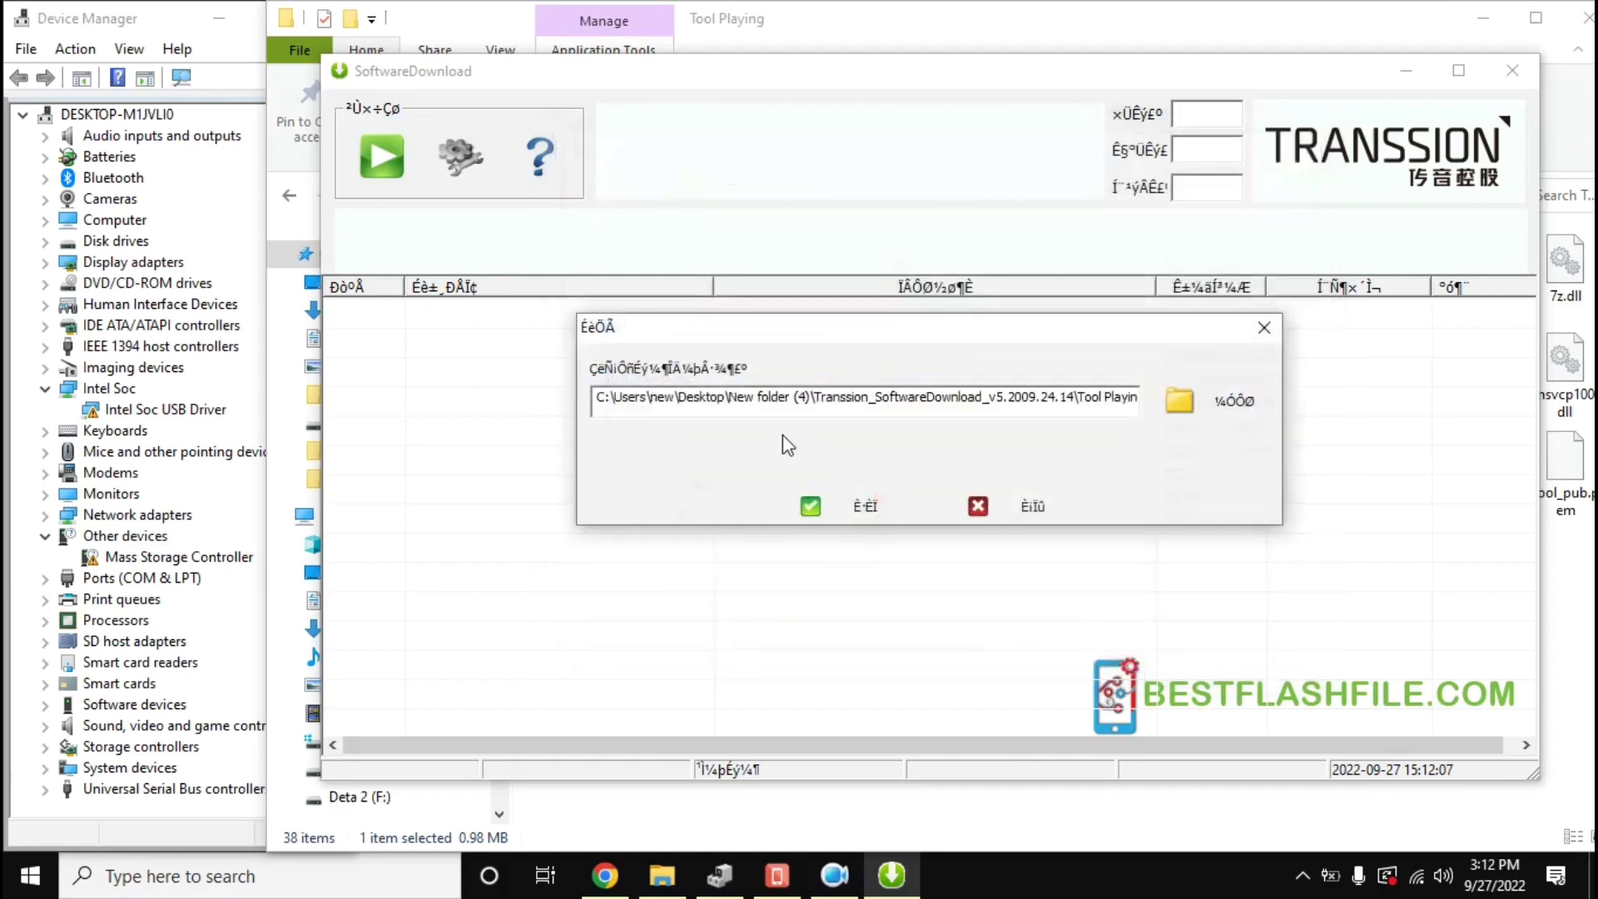
{"action": "left_click", "coordinate": [826, 503]}
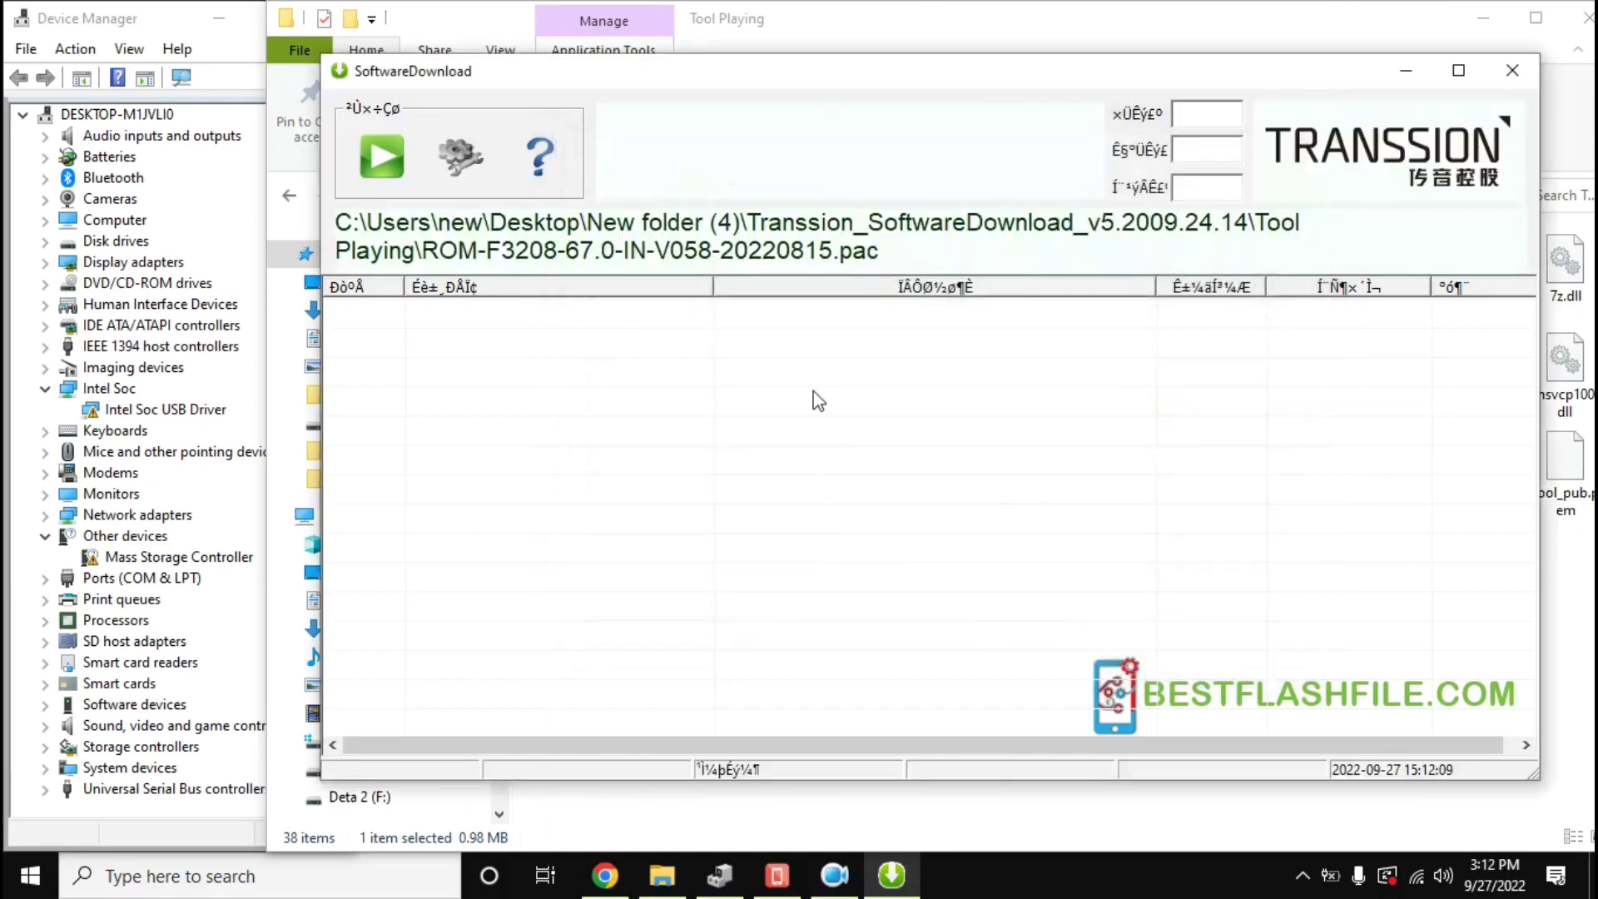
Return to the SoftwareDownload window and start the firmware download
{"action": "left_click", "coordinate": [1232, 25]}
{"action": "left_click", "coordinate": [891, 874]}
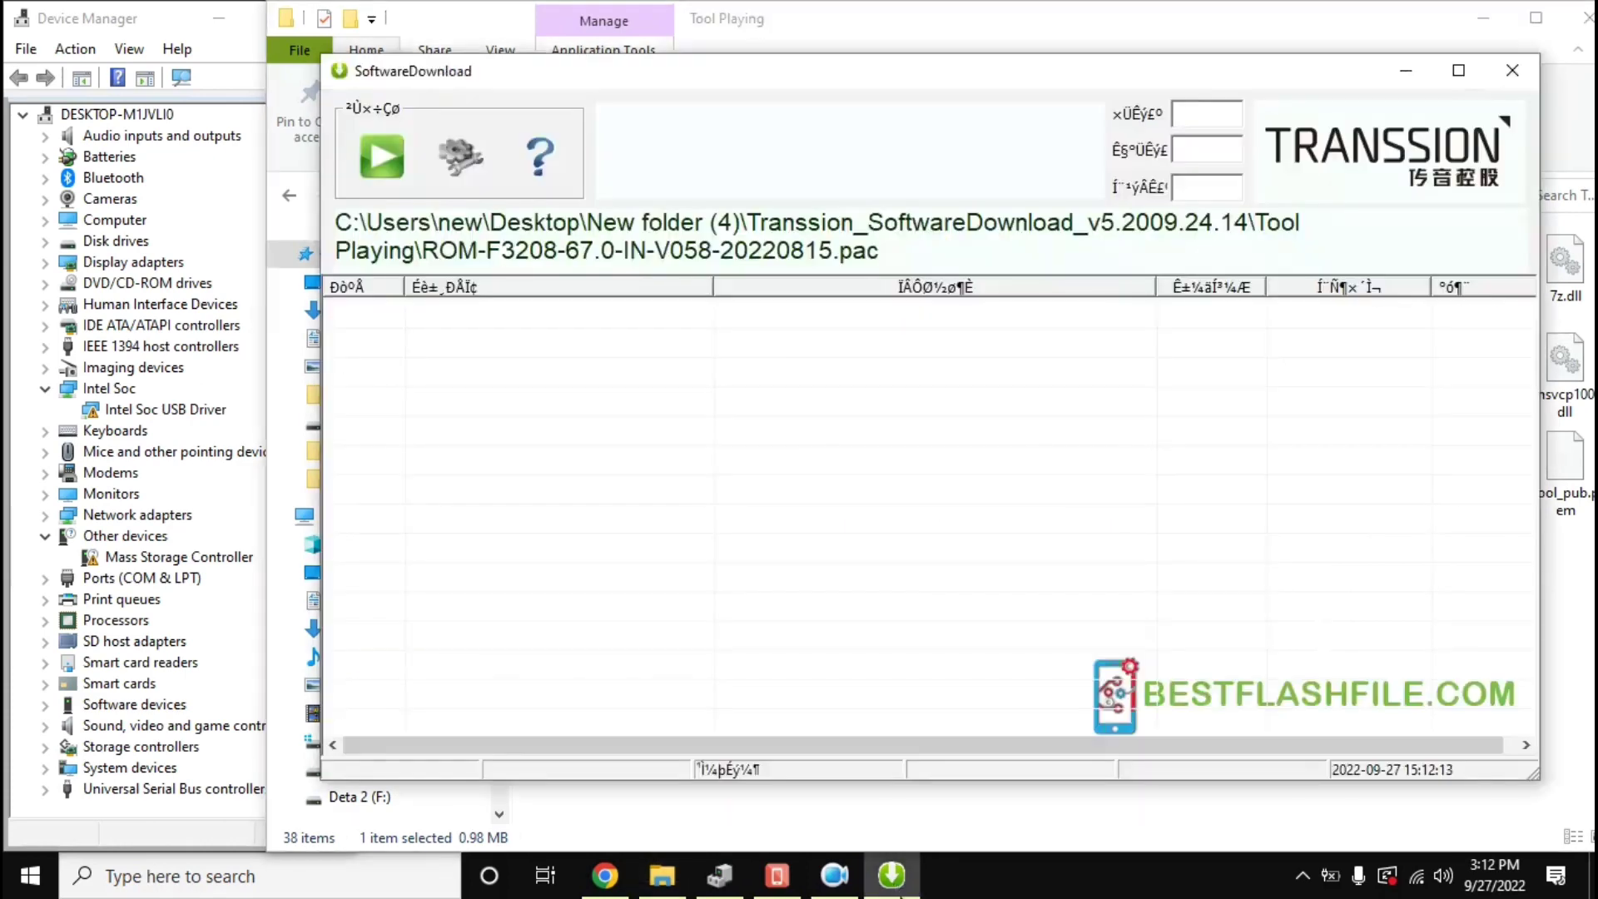
{"action": "left_click", "coordinate": [367, 148]}
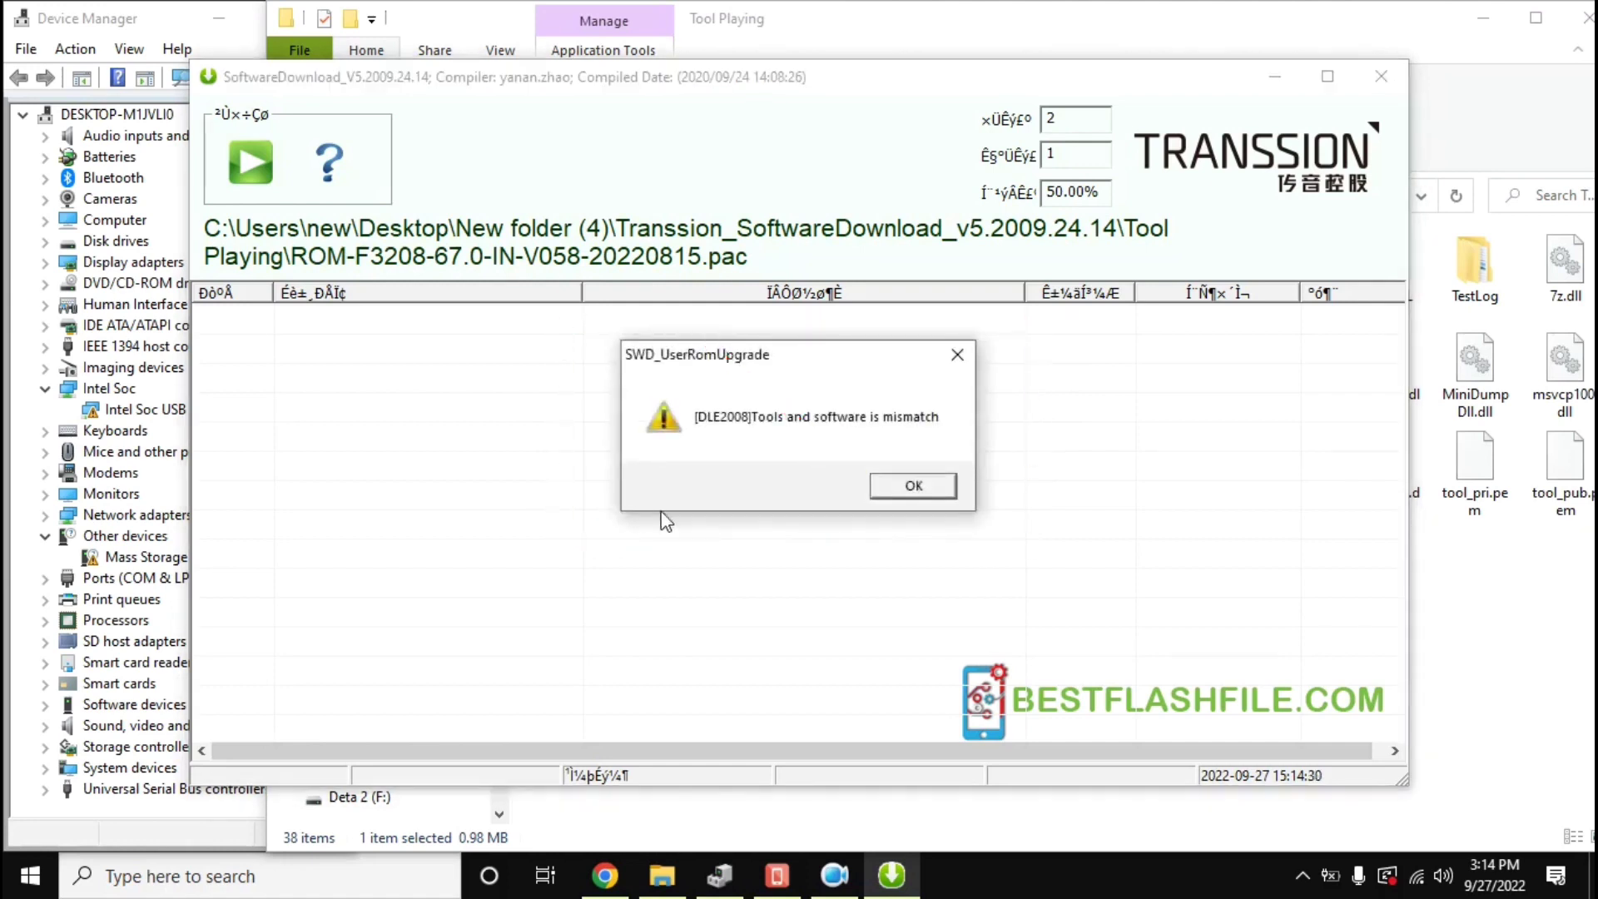
Dismiss the warning, restart the firmware download, and move the window clear of the Device Manager list
{"action": "left_click", "coordinate": [947, 491]}
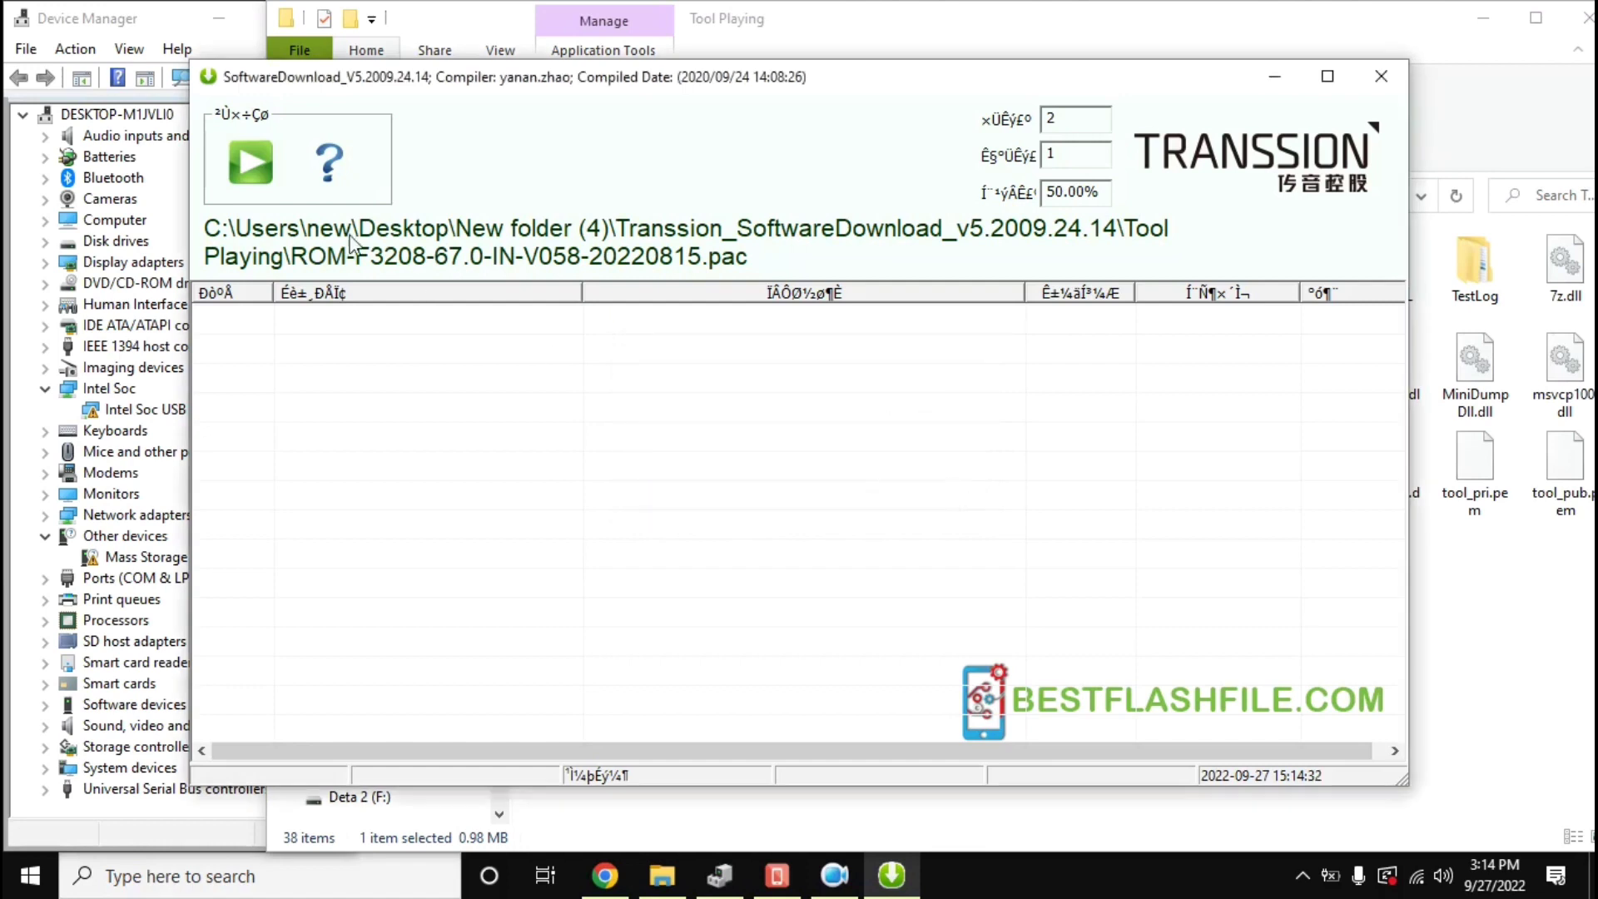
{"action": "left_click", "coordinate": [252, 160]}
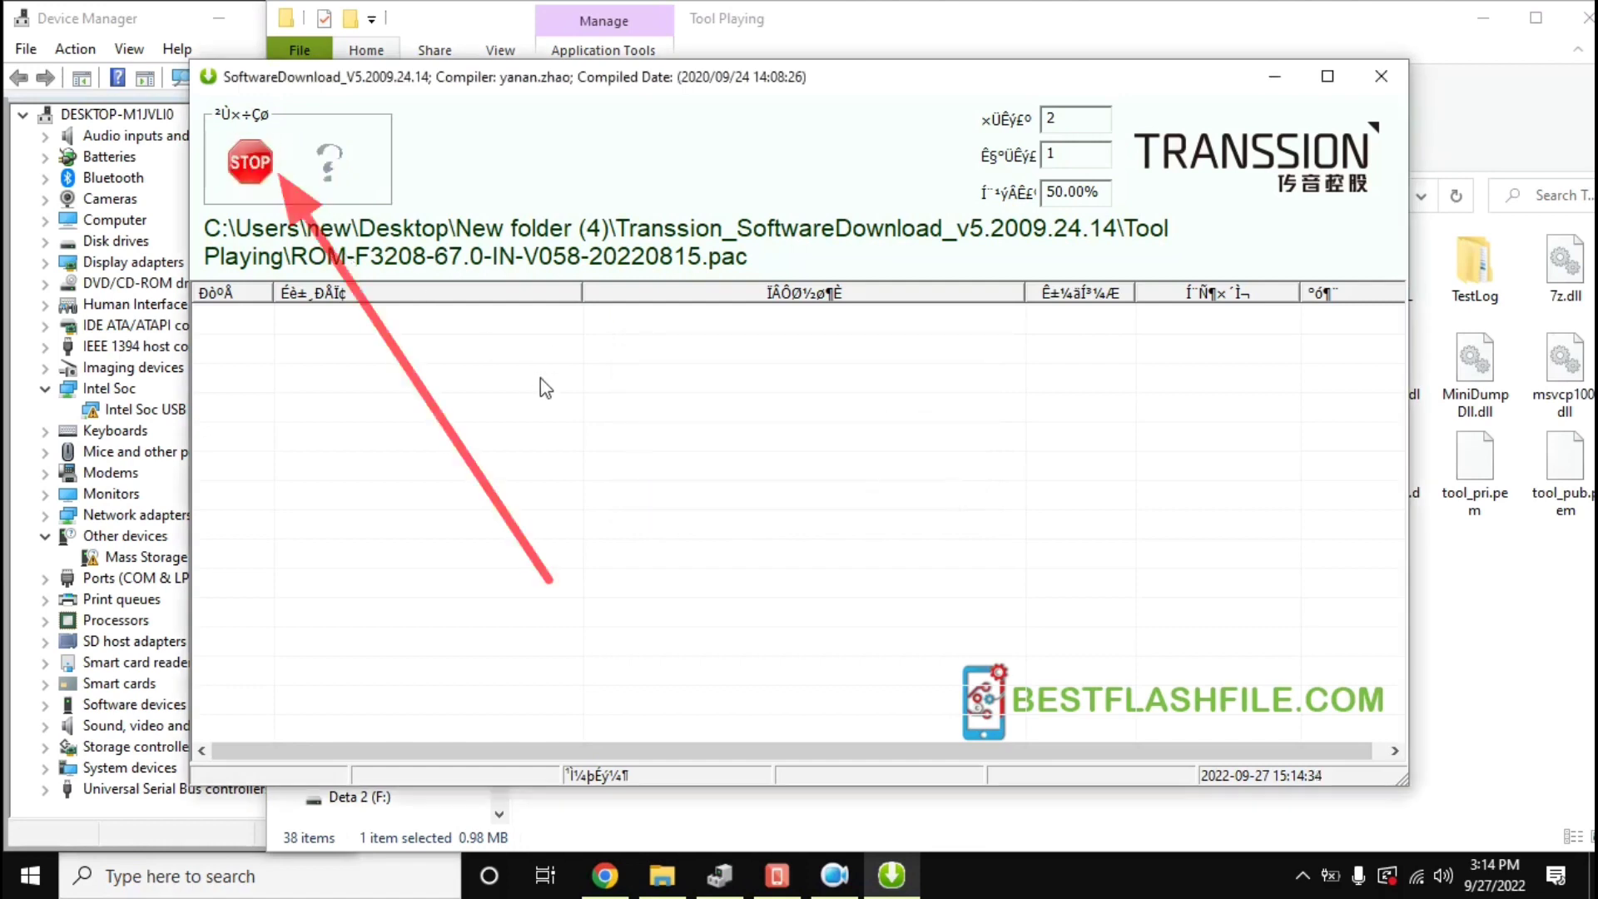
{"action": "left_click_drag", "start_coordinate": [641, 90], "coordinate": [763, 81]}
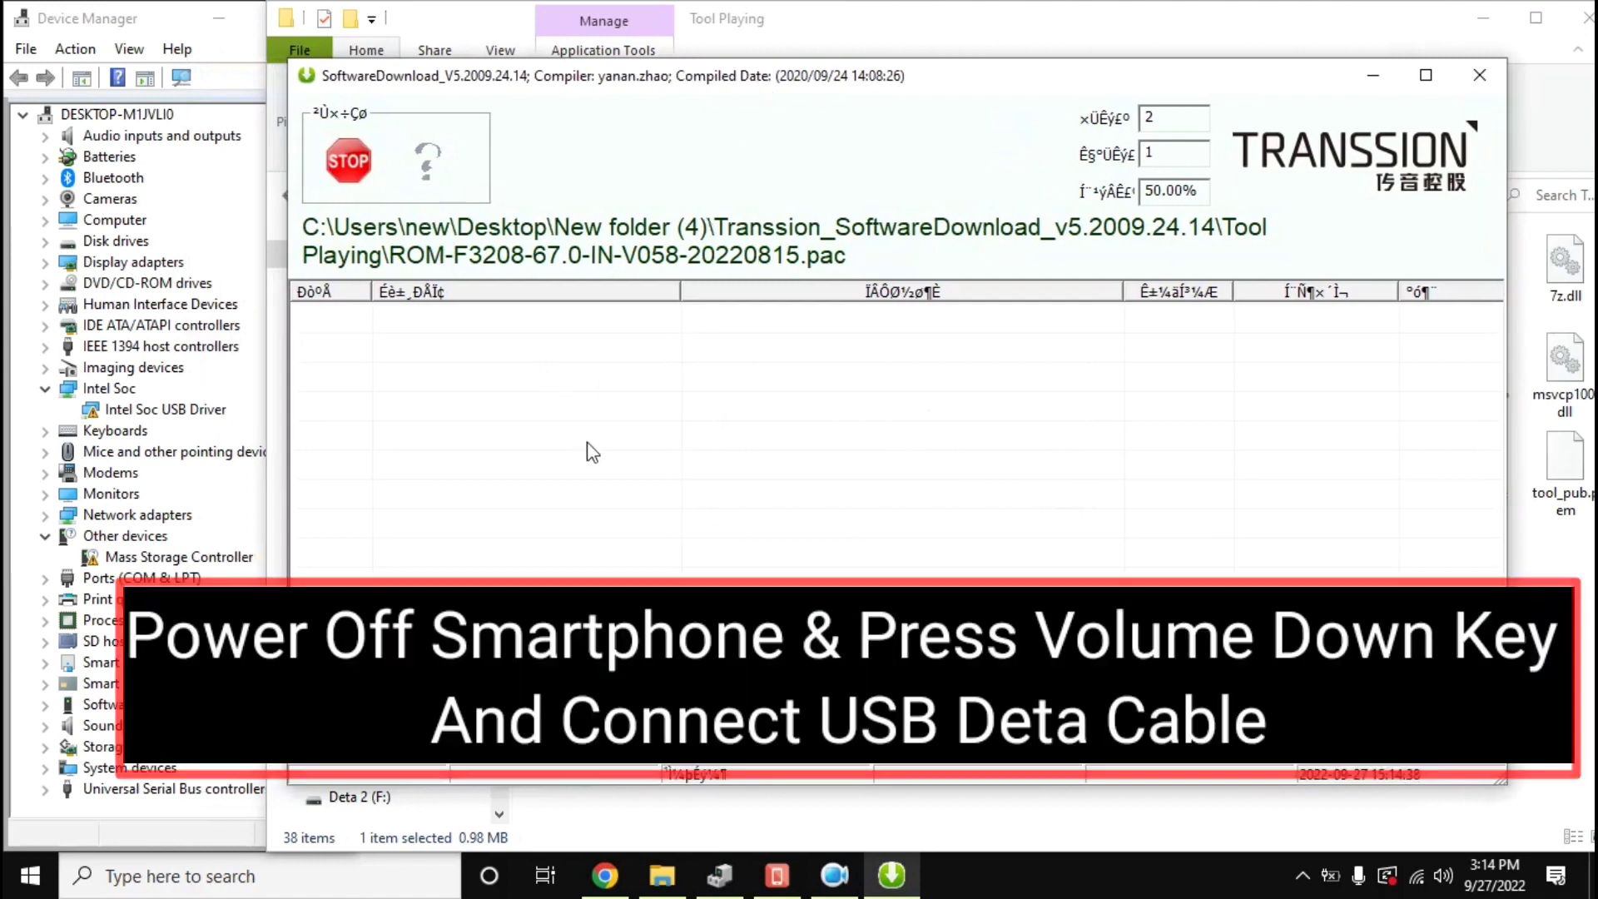